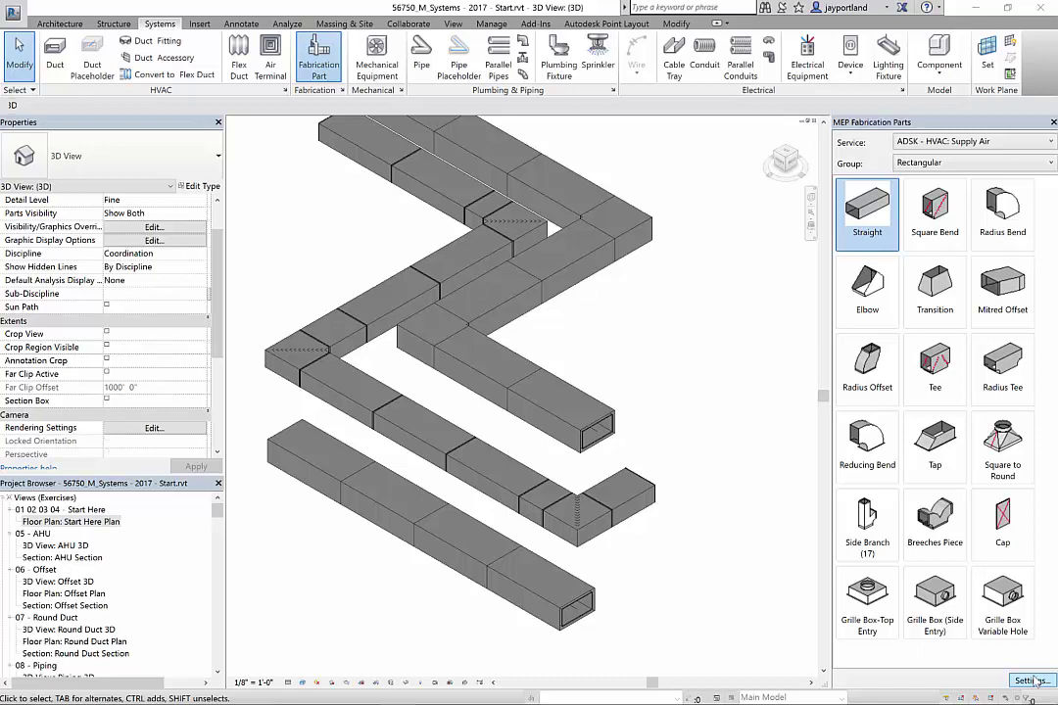
Step: Search the Start menu for cadmep and launch CADmep 2017
key(super)
text(fab)
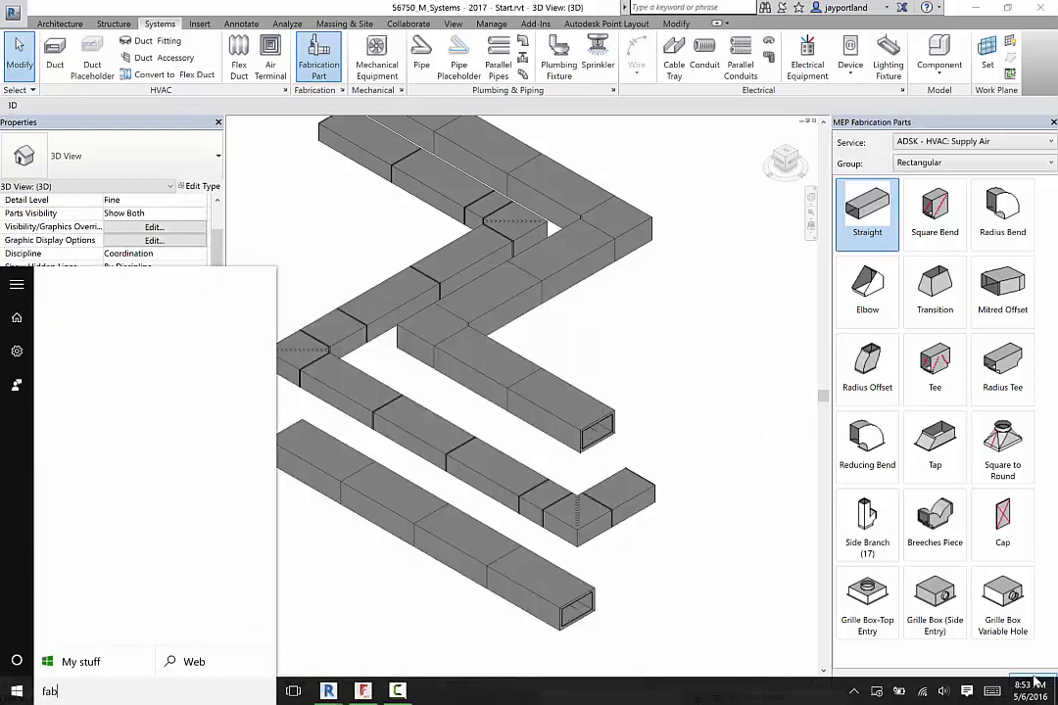
text(rication cad)
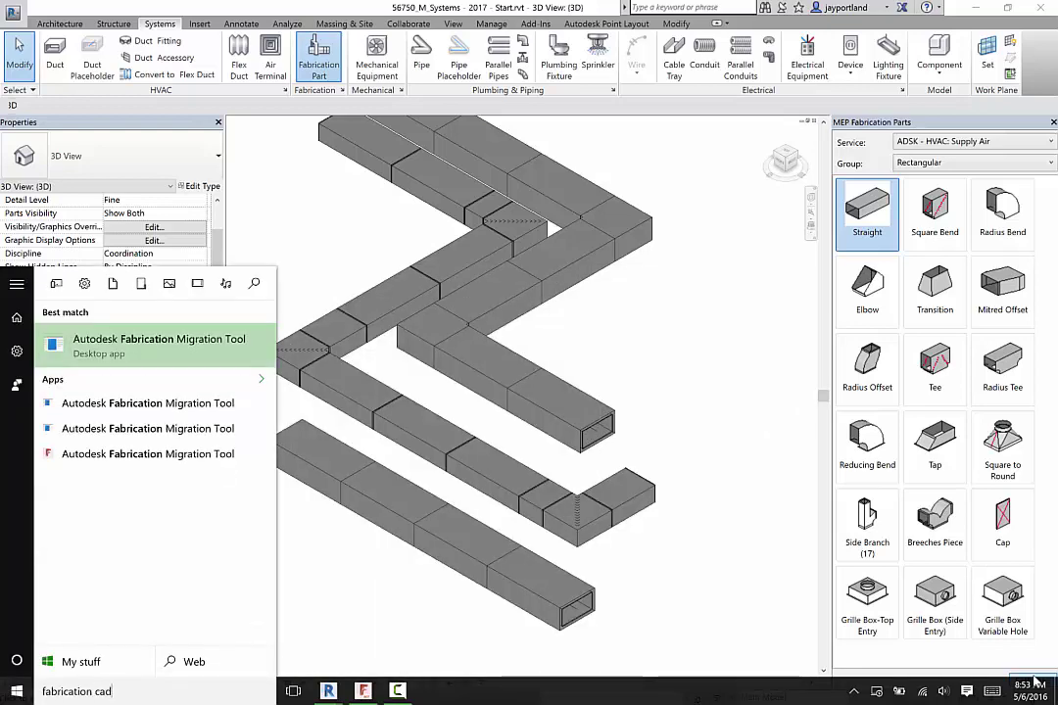
text(mep)
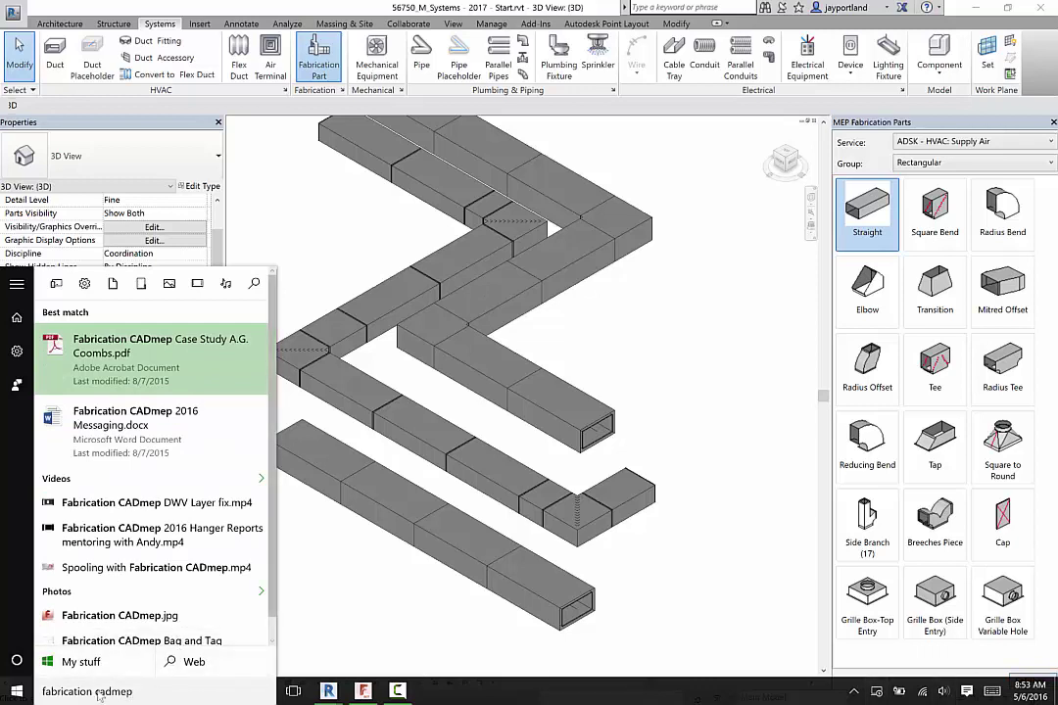
drag(97, 692, 42, 693)
text(c)
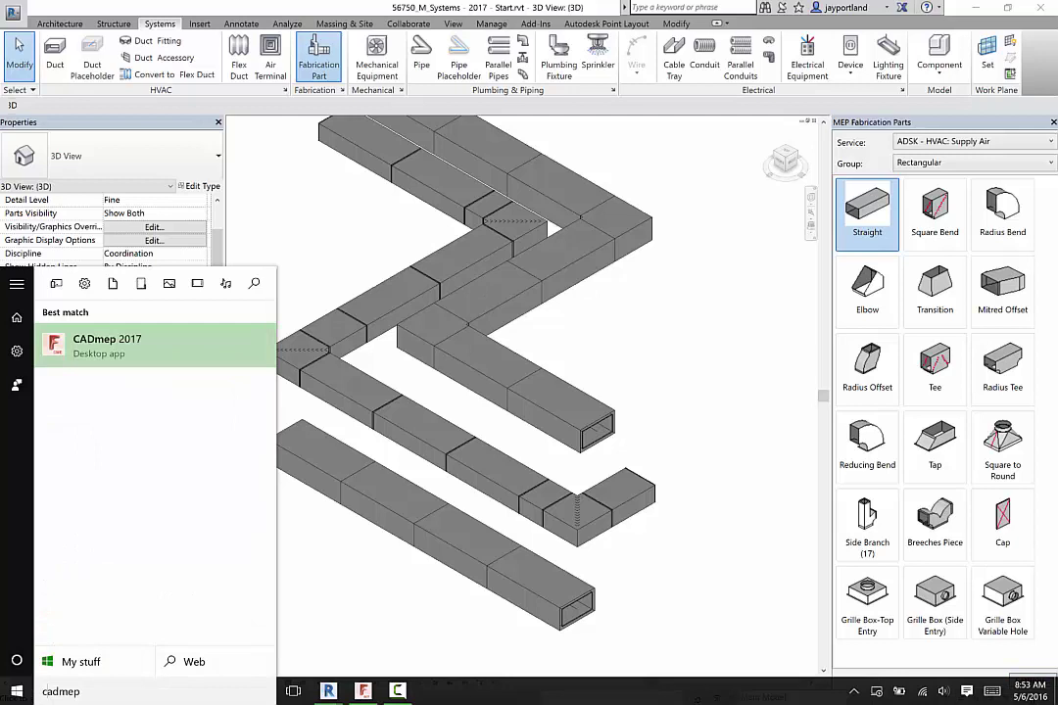
click(107, 344)
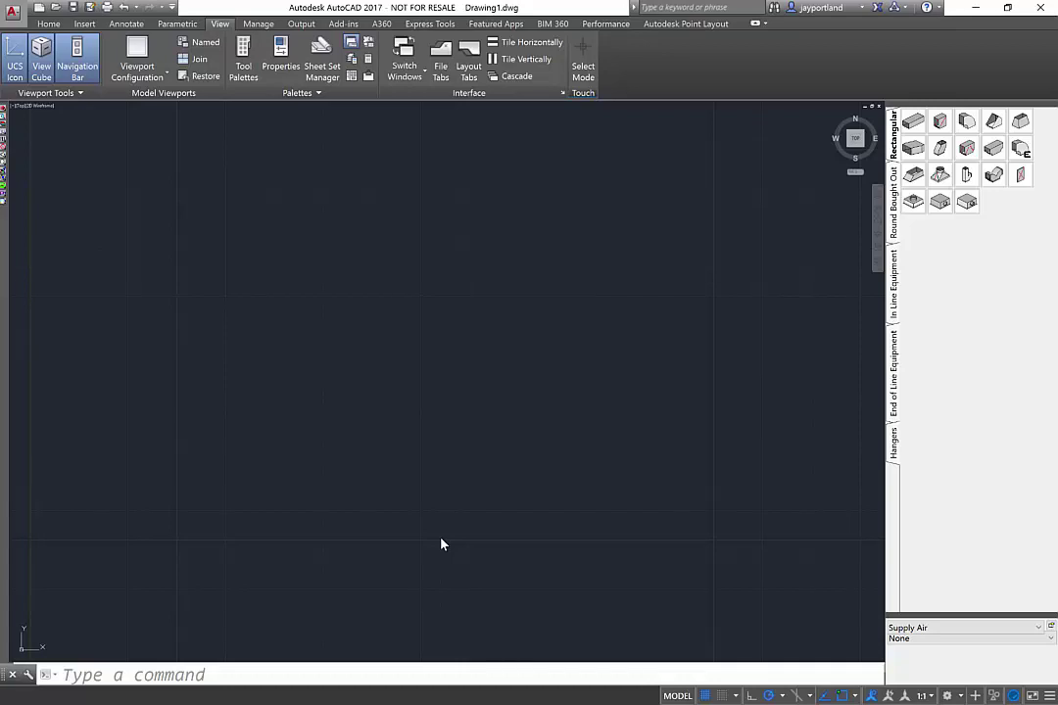
Step: Return to Revit and open the Floor Plan: Start Here Plan view
key(alt+Tab)
key(alt+Tab)
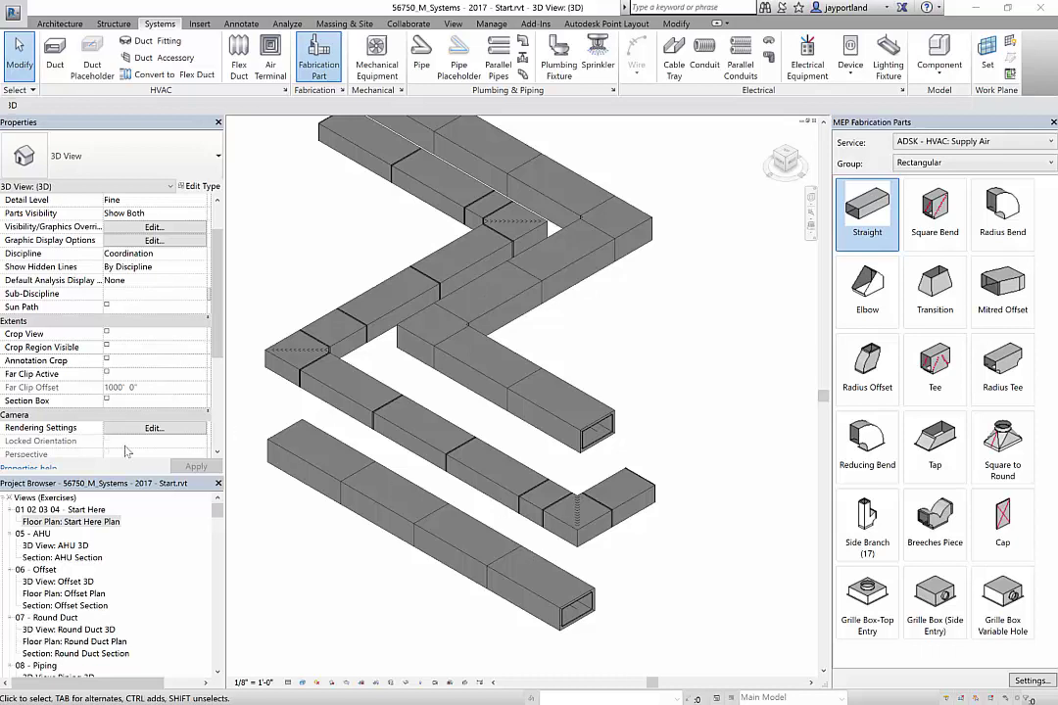
double_click(70, 521)
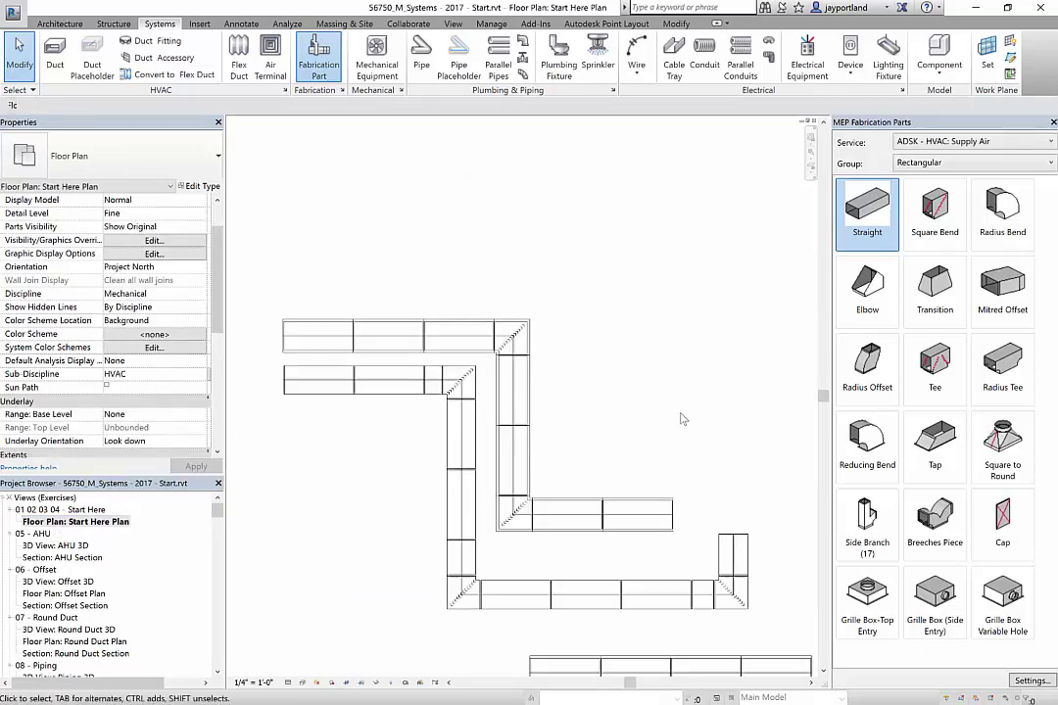
middle_drag(686, 421, 516, 445)
scroll(516, 445, down, 2)
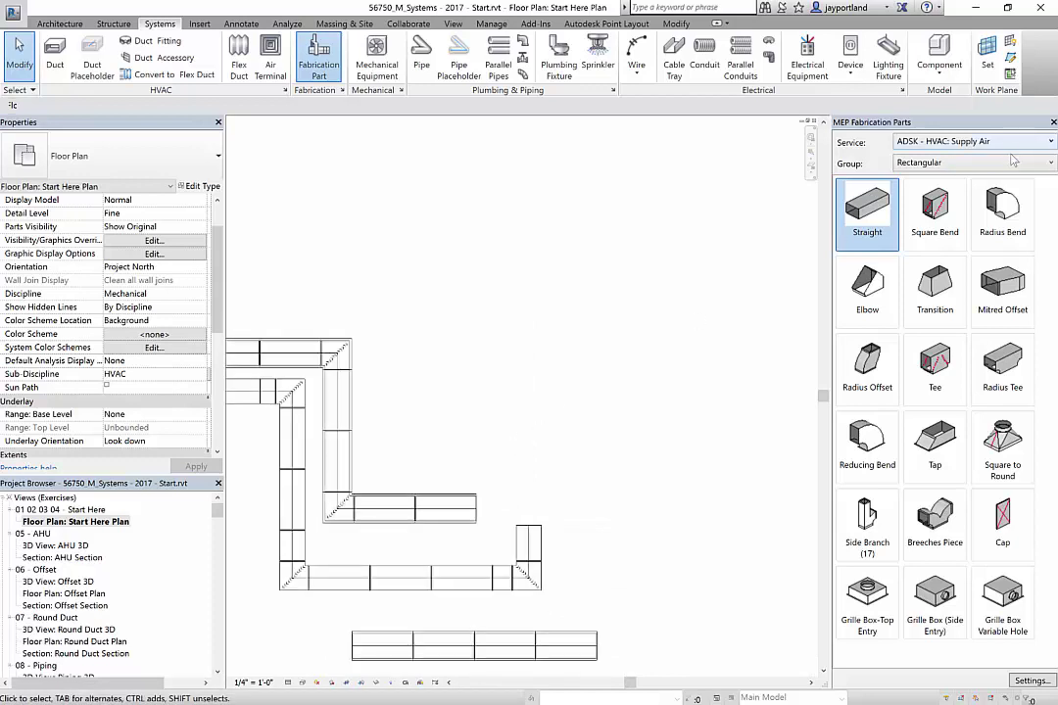
Step: Switch the fabrication part group to Round Bought Out, then cancel the round Tube placement
click(969, 163)
click(940, 194)
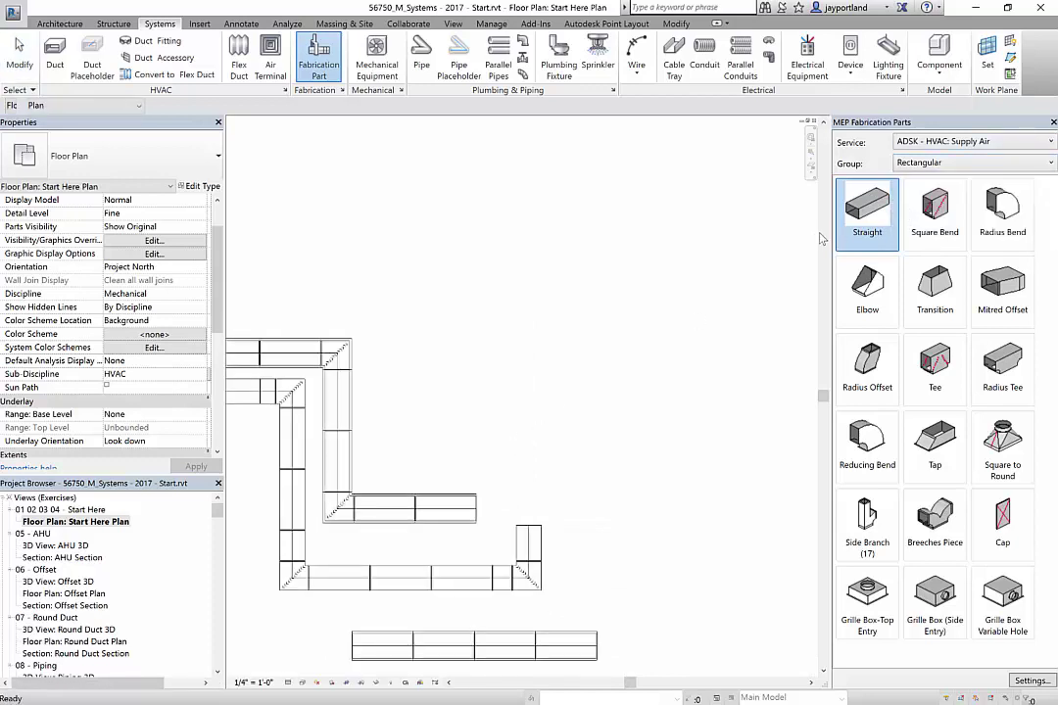
click(869, 217)
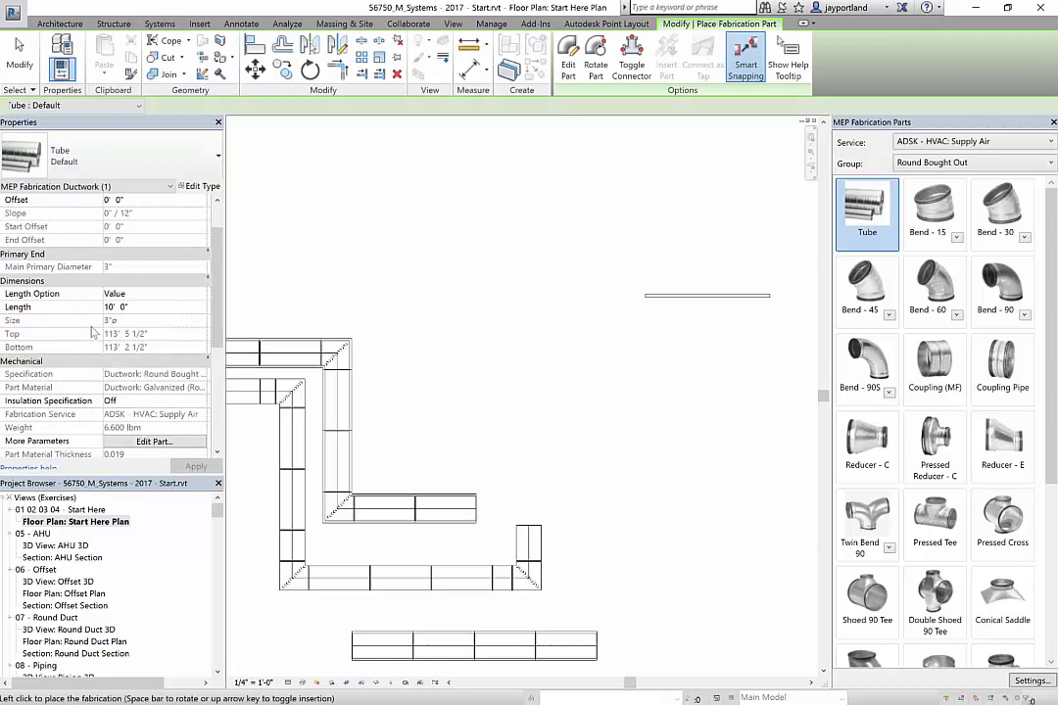
click(142, 308)
text(8)
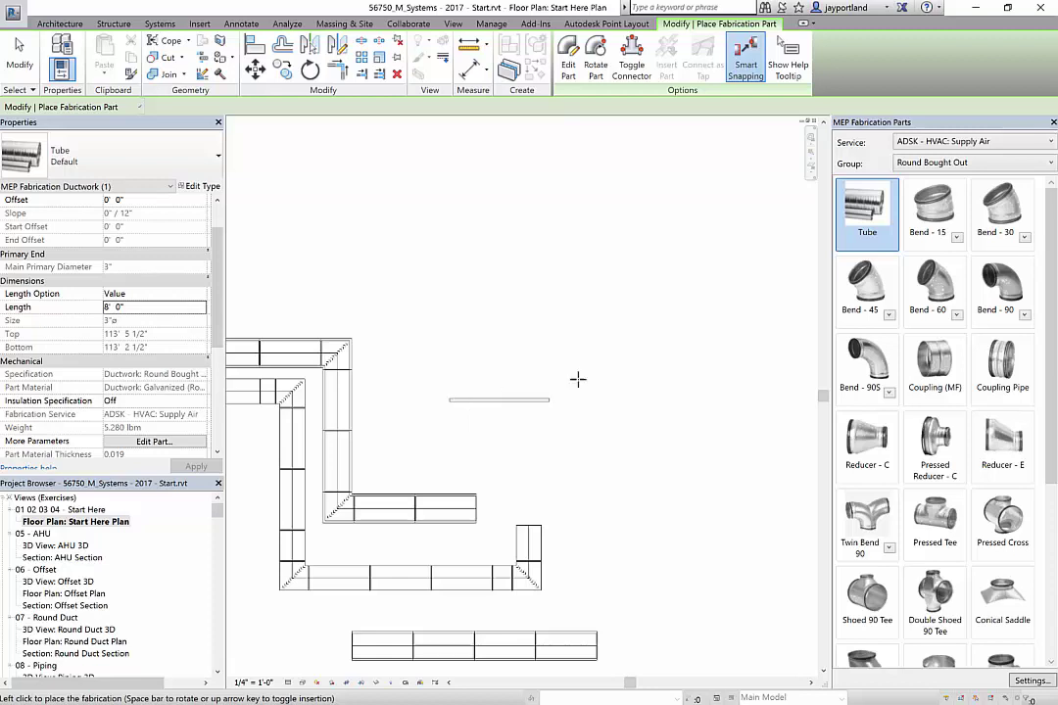
key(Escape)
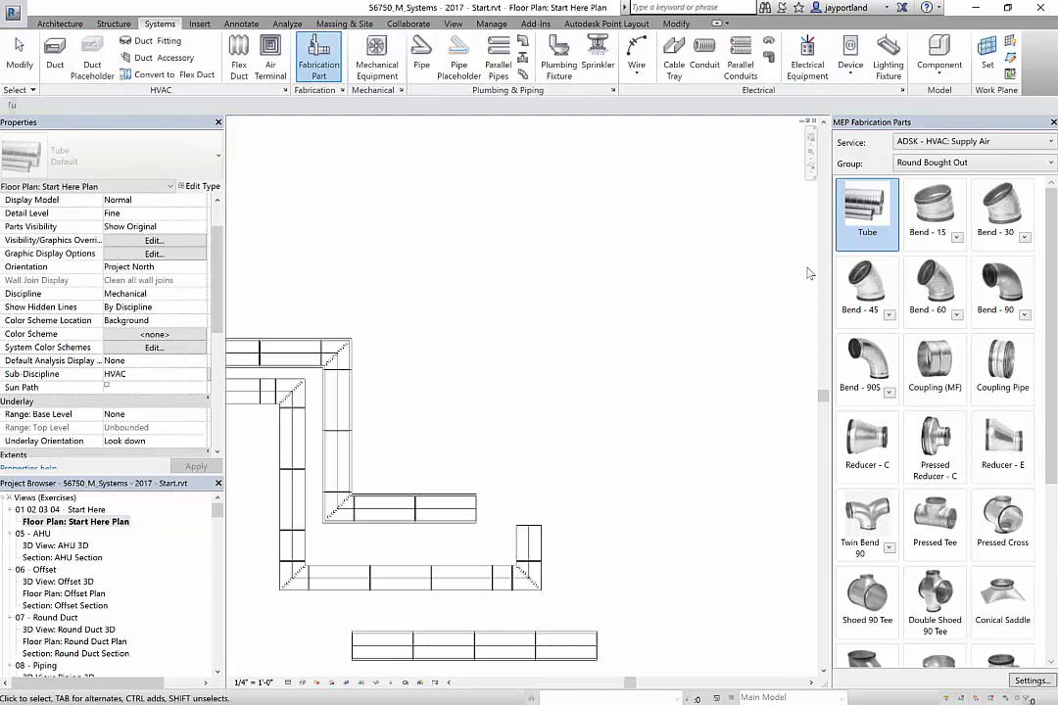
Step: Place a 14" round Tube to the right of the existing ductwork
click(868, 224)
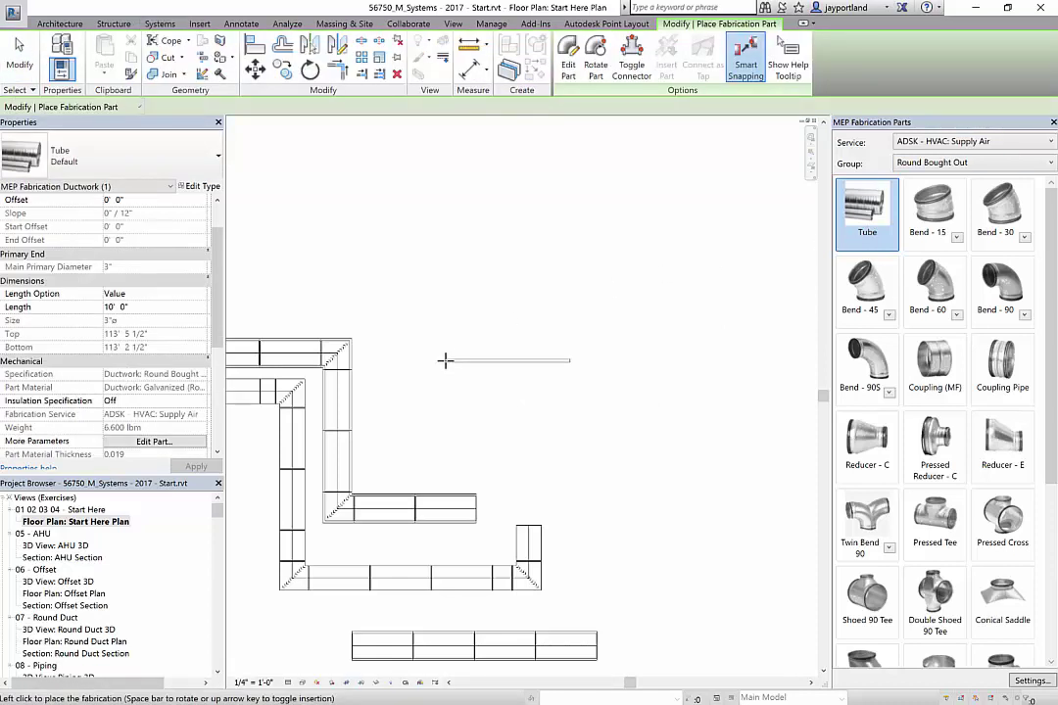
click(444, 360)
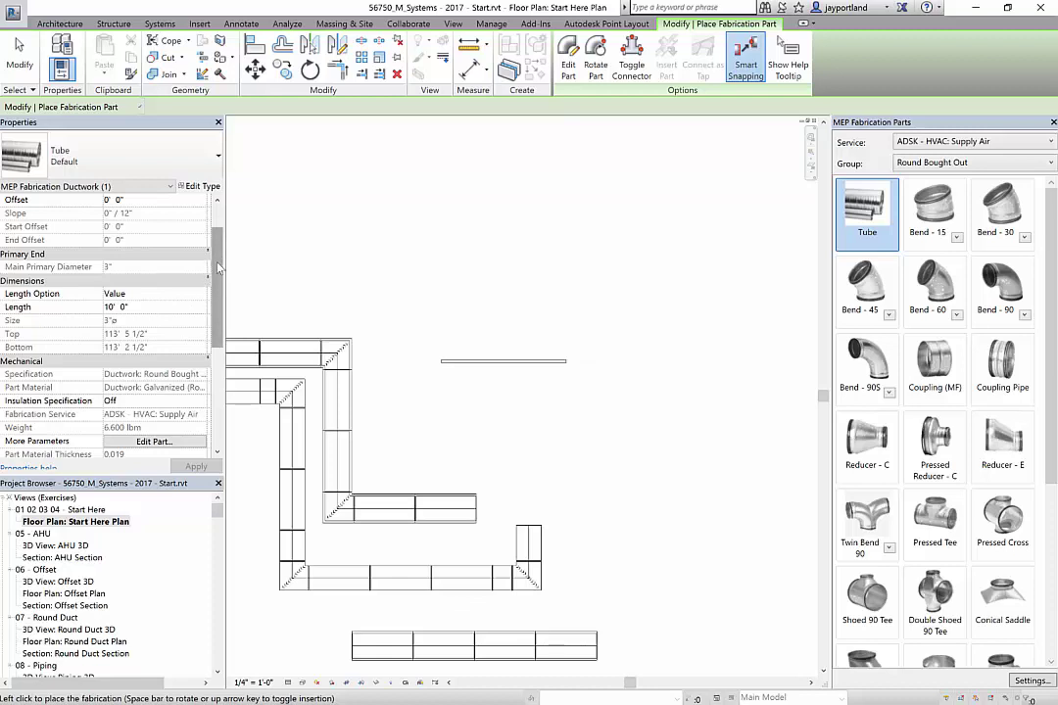
scroll(204, 250, up, 1)
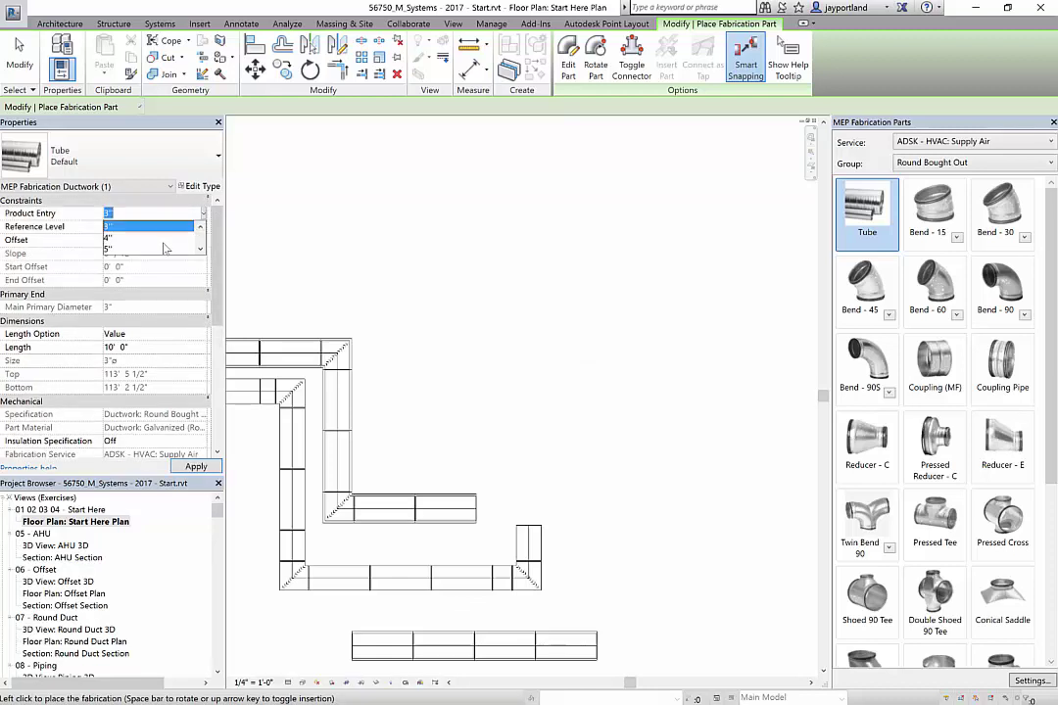
click(199, 250)
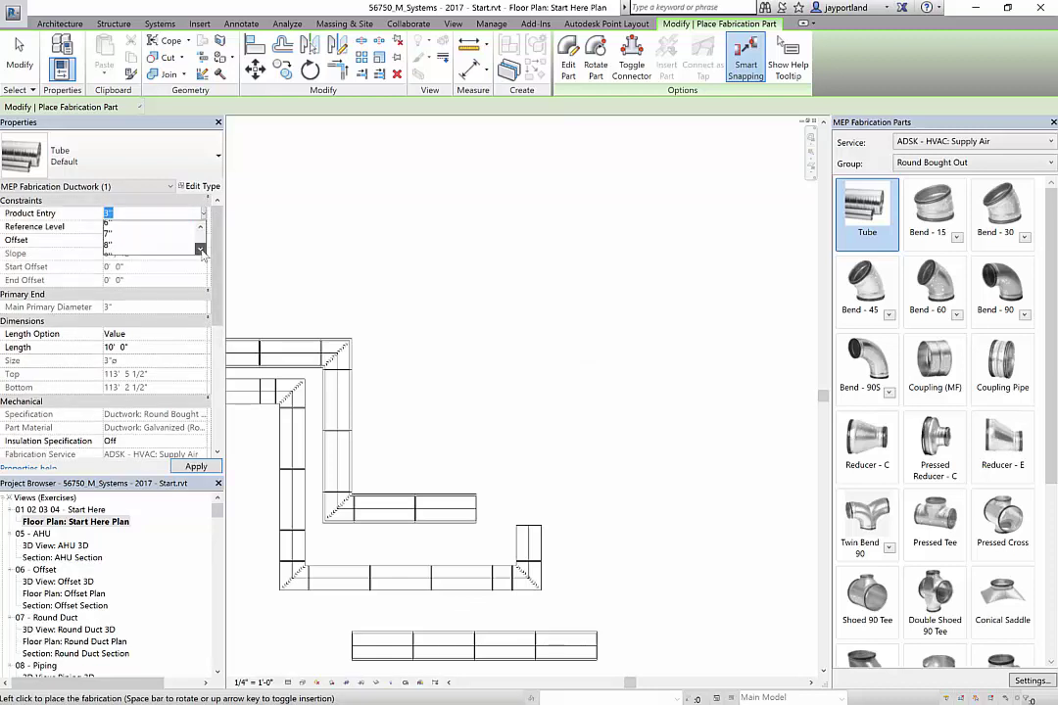
click(200, 249)
click(200, 250)
click(199, 249)
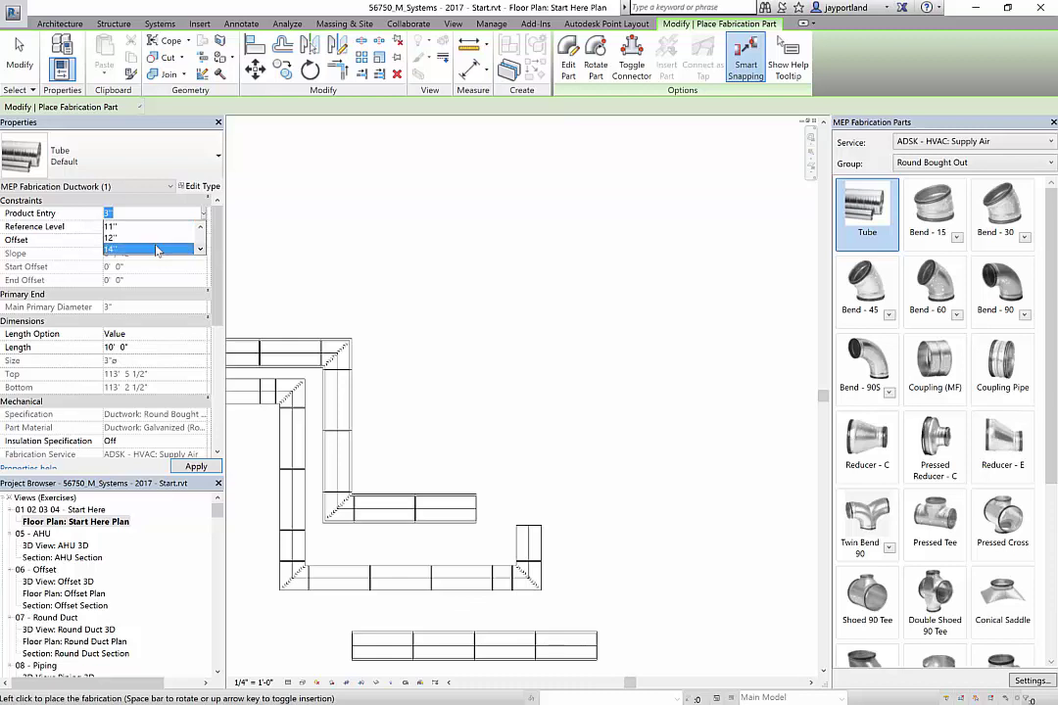
click(157, 250)
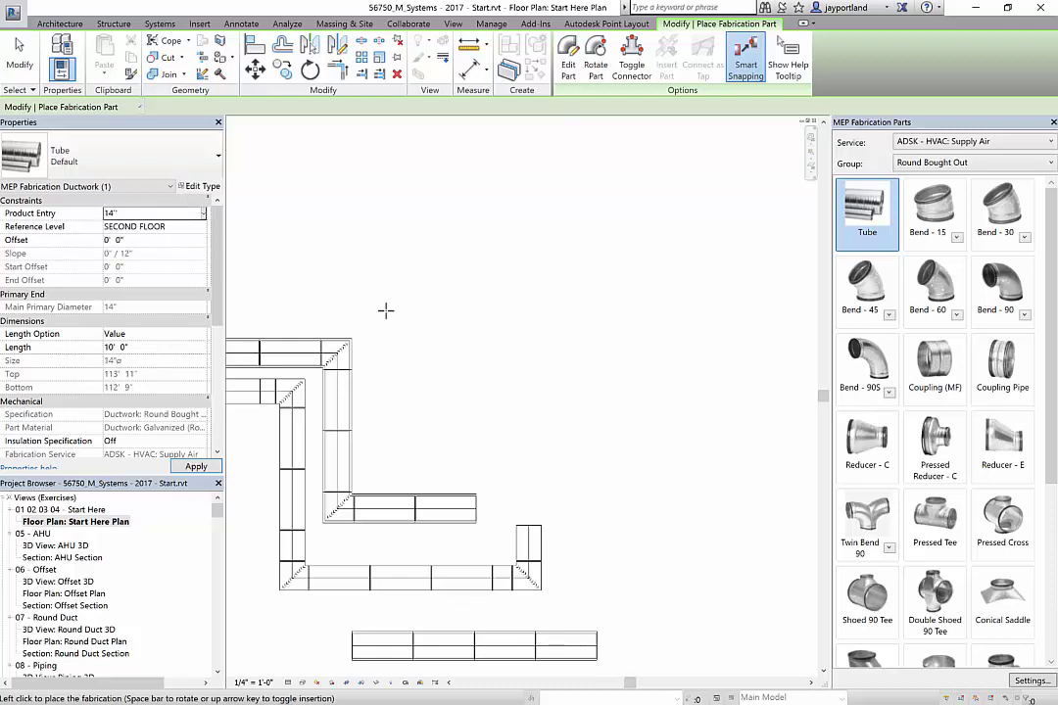
click(434, 408)
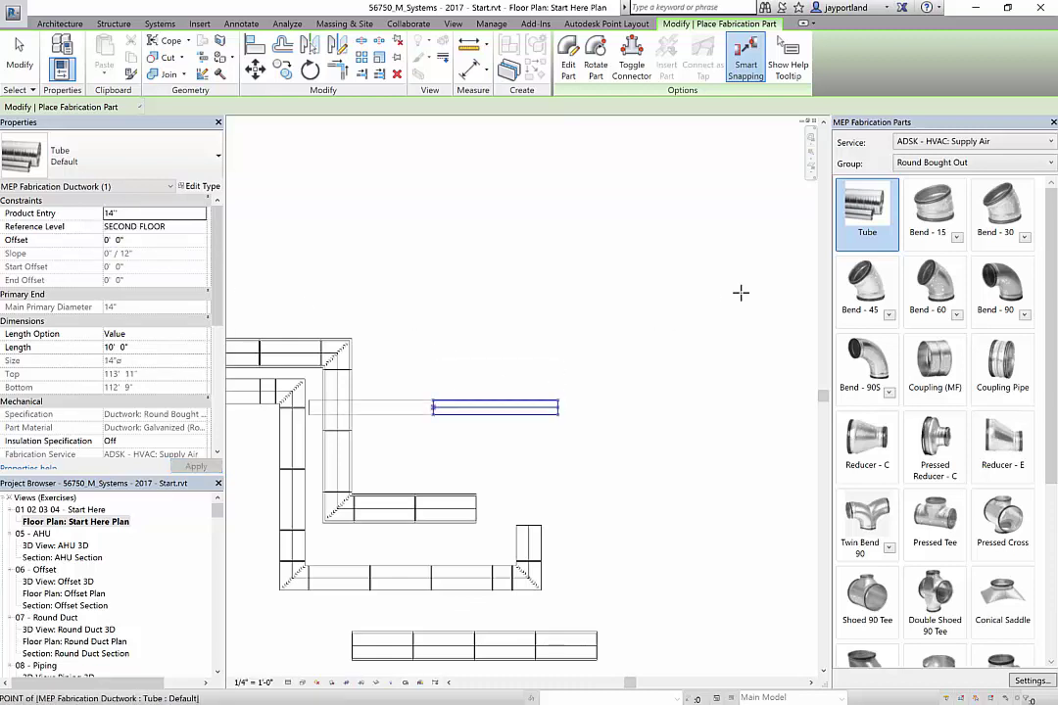
Step: Attach a Bend - 90 to the tube's right end and run a second tube off it
click(998, 289)
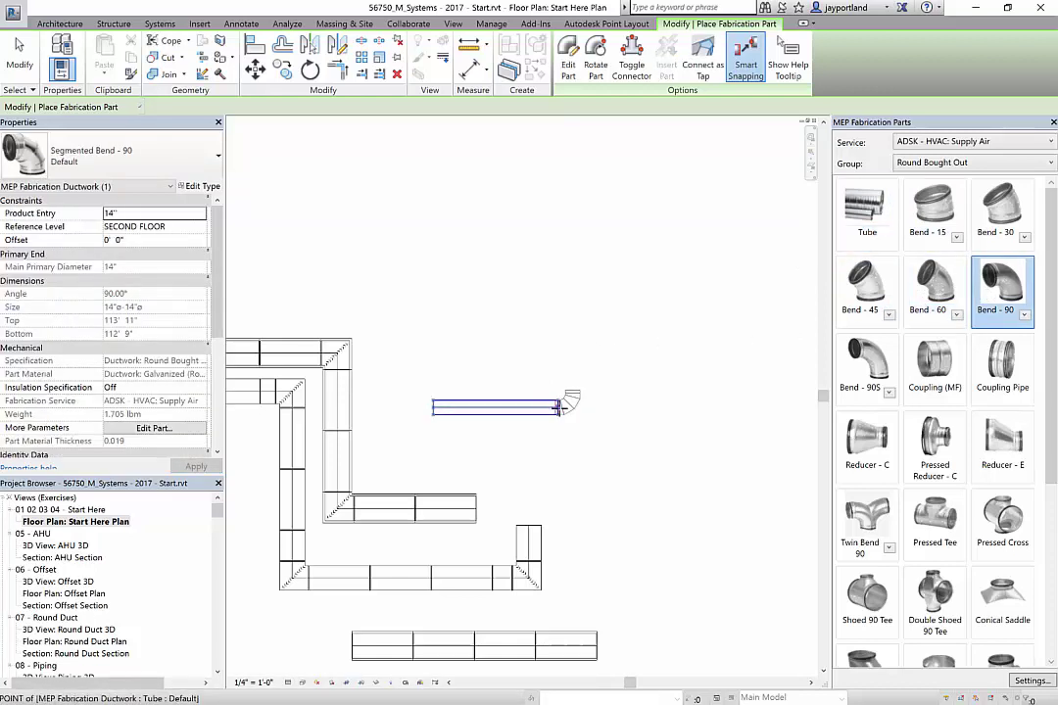
click(564, 404)
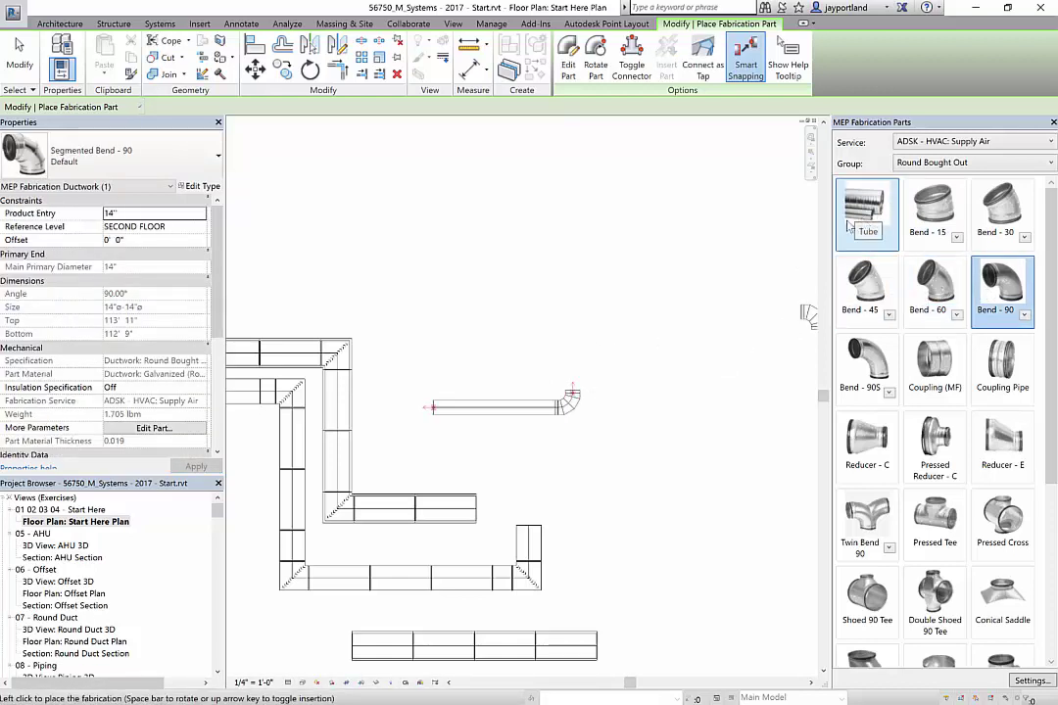
key(Escape)
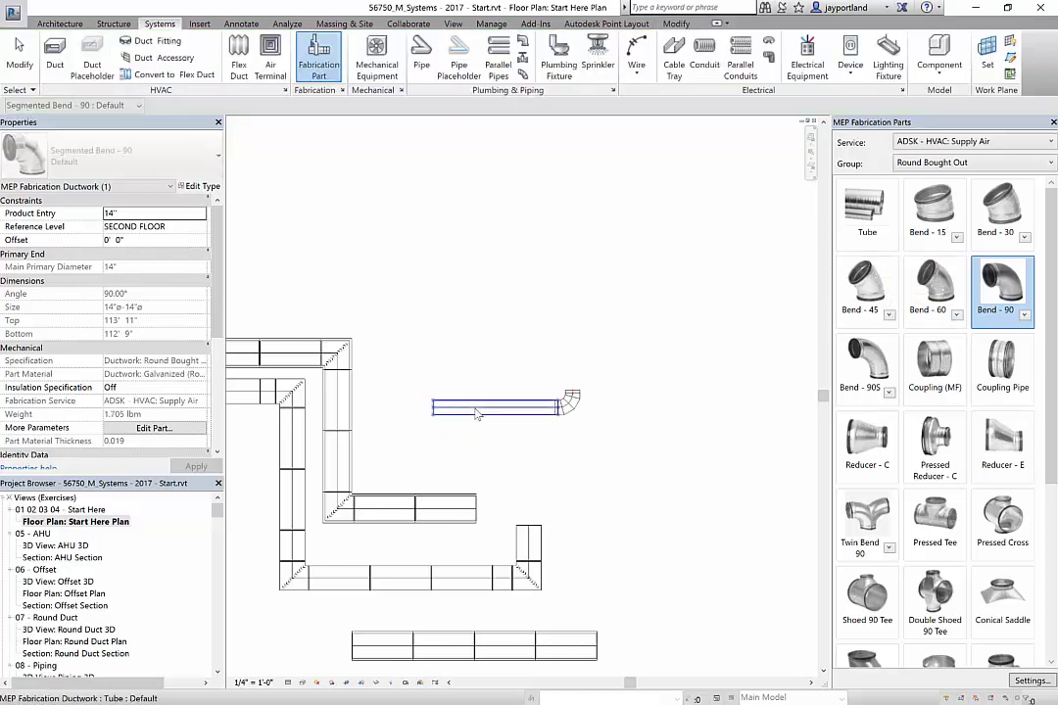
click(477, 410)
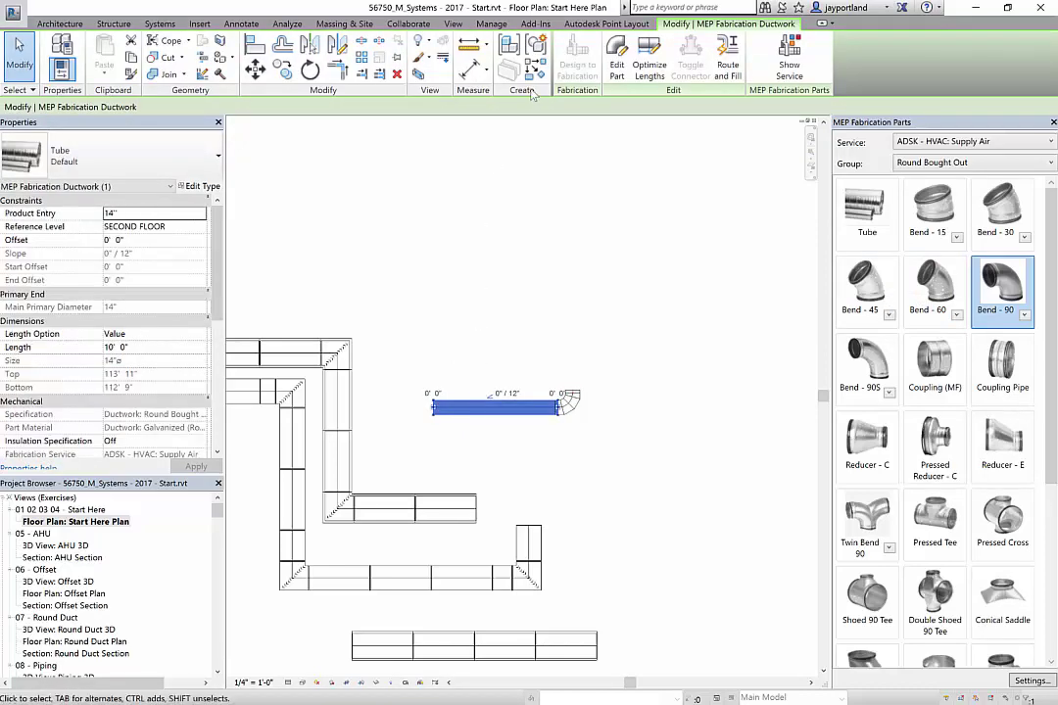
click(535, 45)
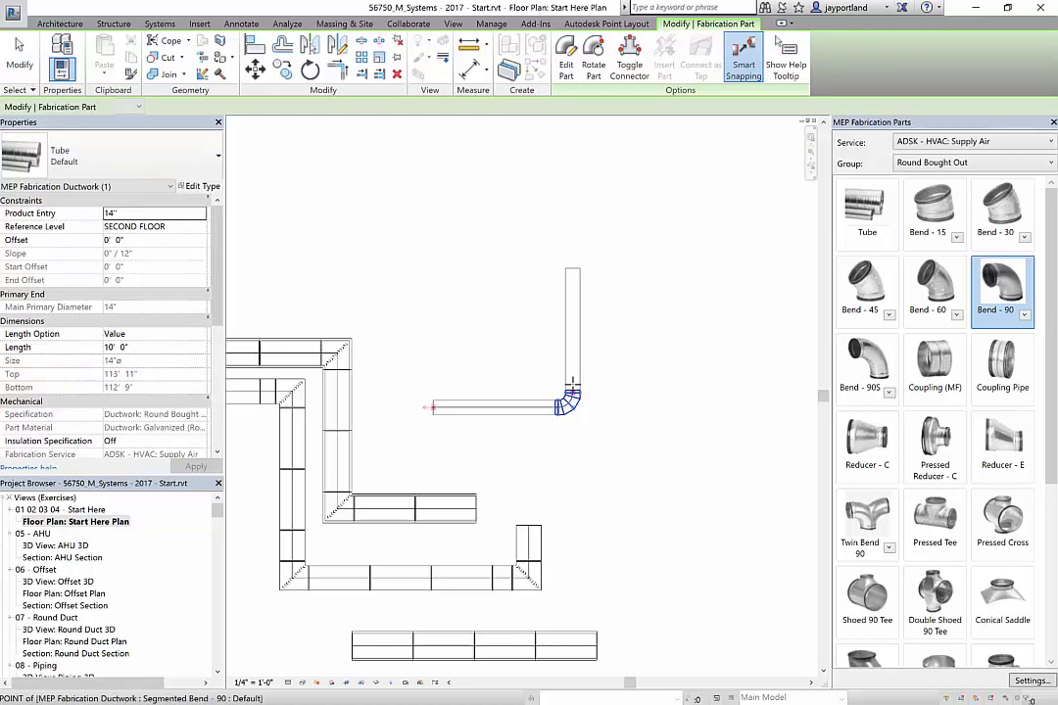
click(571, 396)
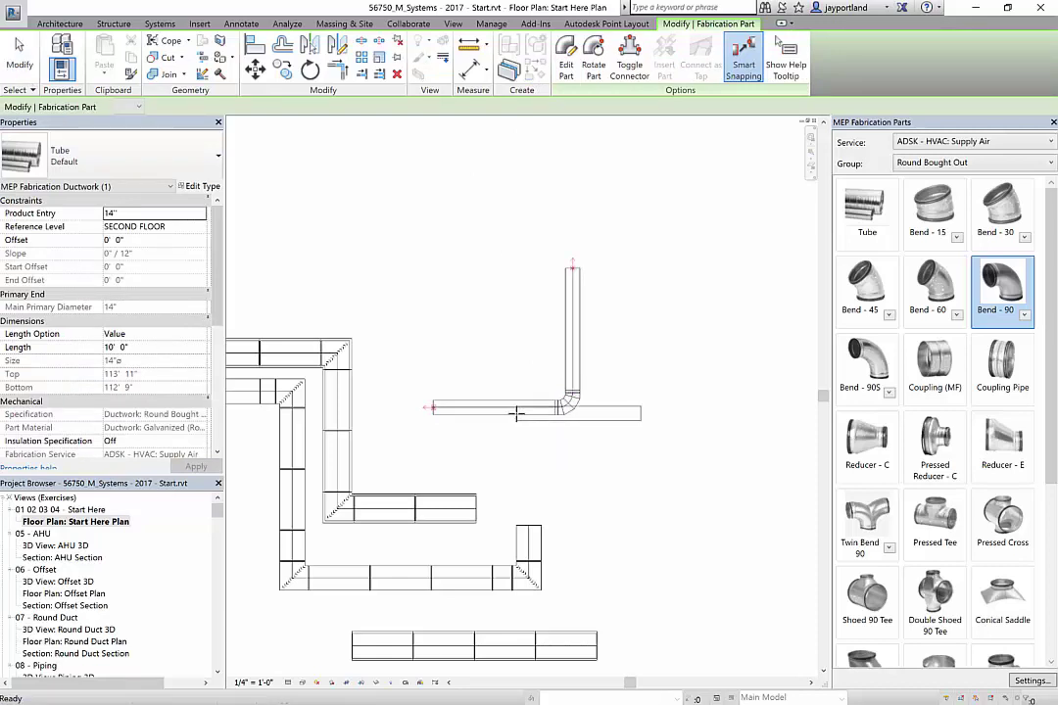
Step: Place Half Strap round duct hangers from the hanger group along both 14" tubes
key(Escape)
key(Escape)
scroll(554, 431, up, 2)
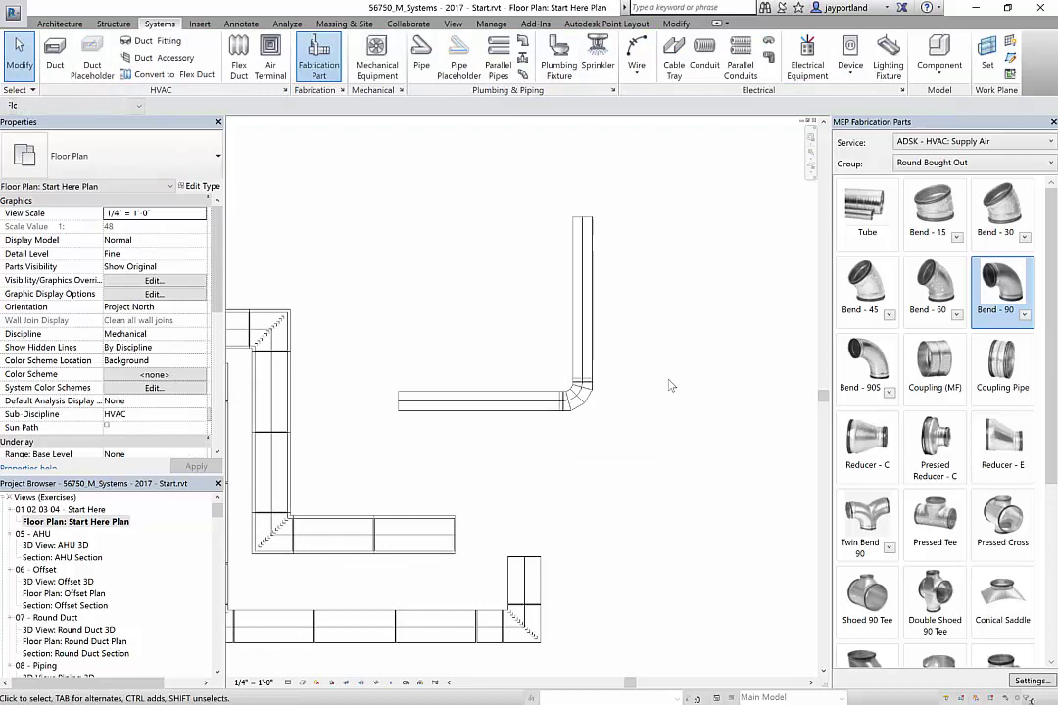
scroll(676, 411, up, 1)
click(1053, 164)
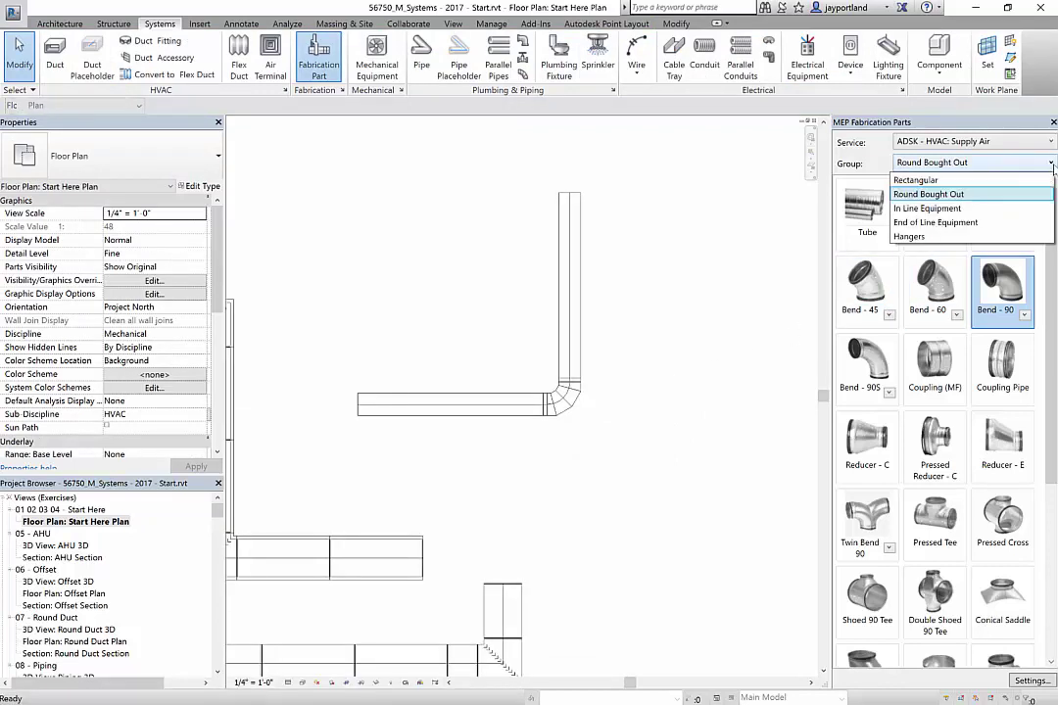
click(967, 235)
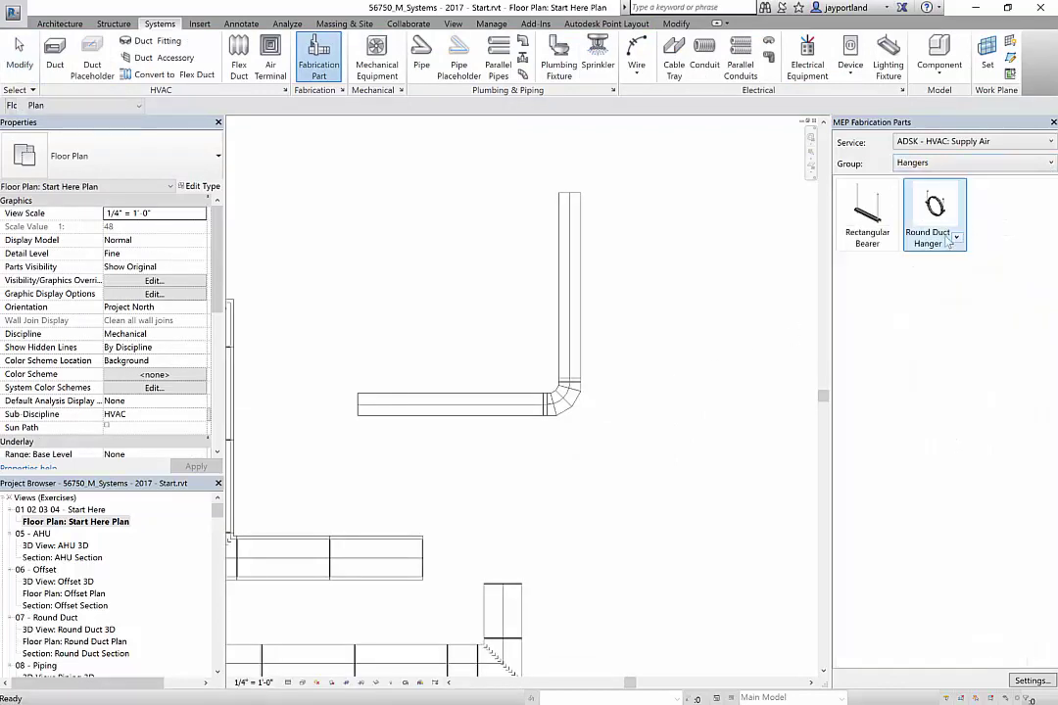
click(913, 242)
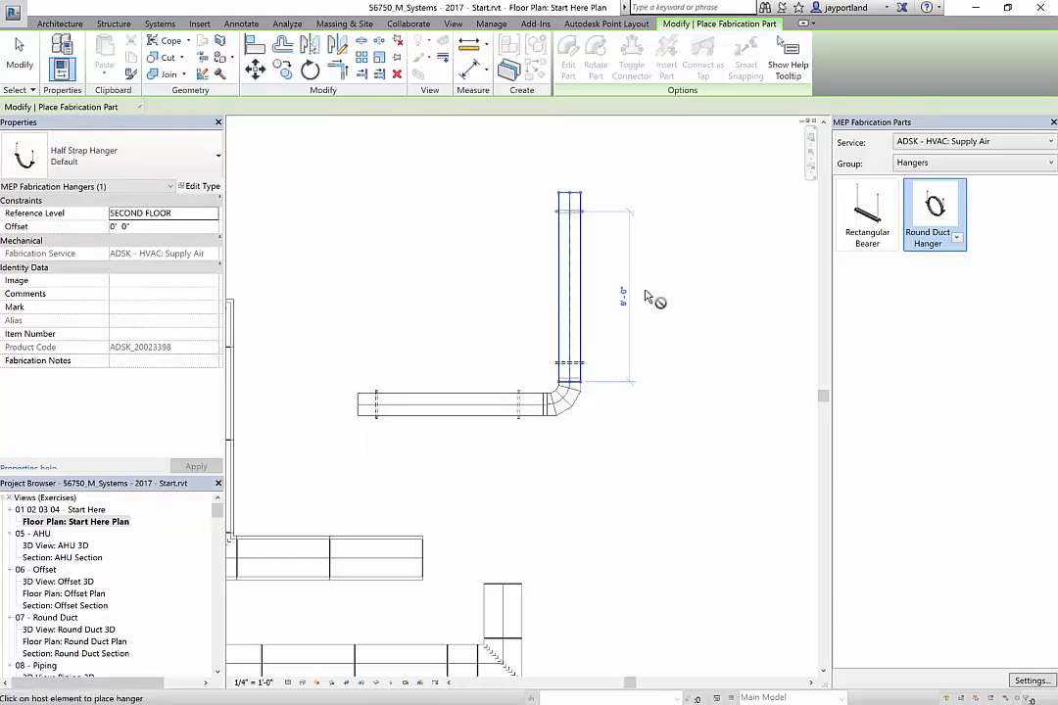
key(Escape)
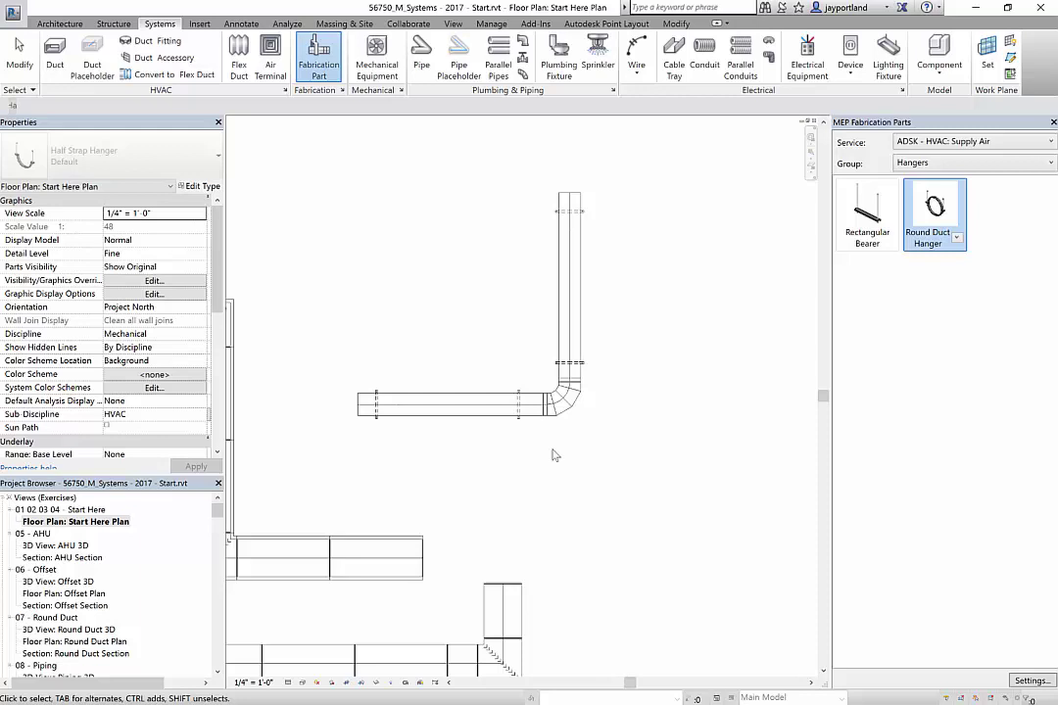
key(Escape)
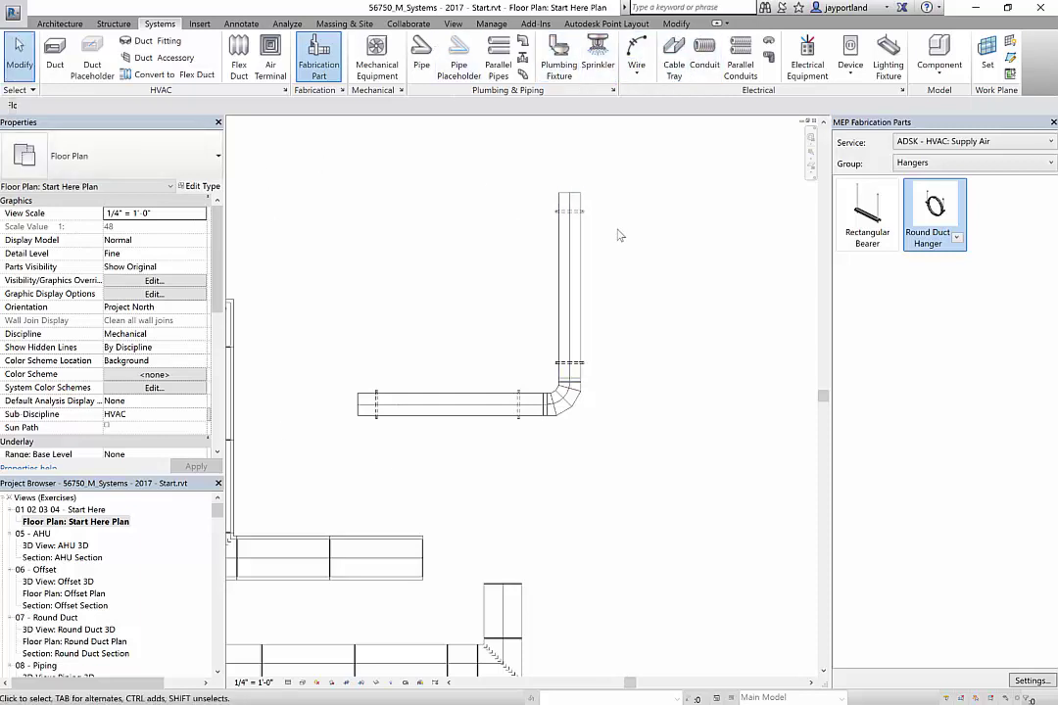
Step: In the default 3D view, give the right 14" tube run Ductwork: Lagging 2" insulation
key(3)
key(d)
scroll(466, 449, up, 5)
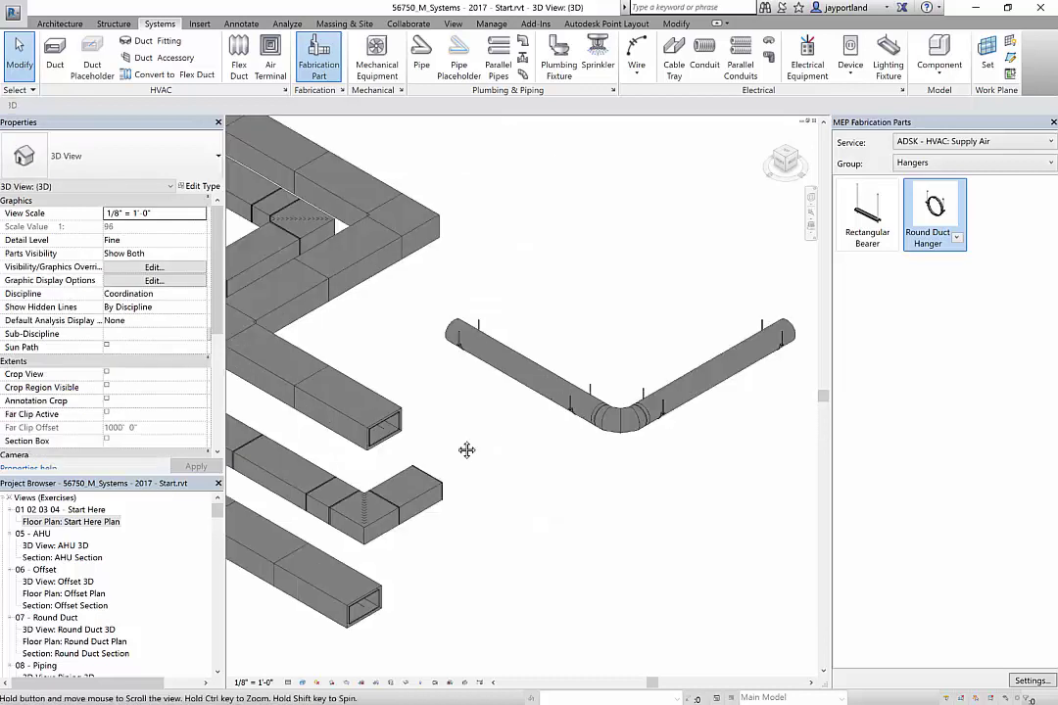
scroll(683, 436, up, 3)
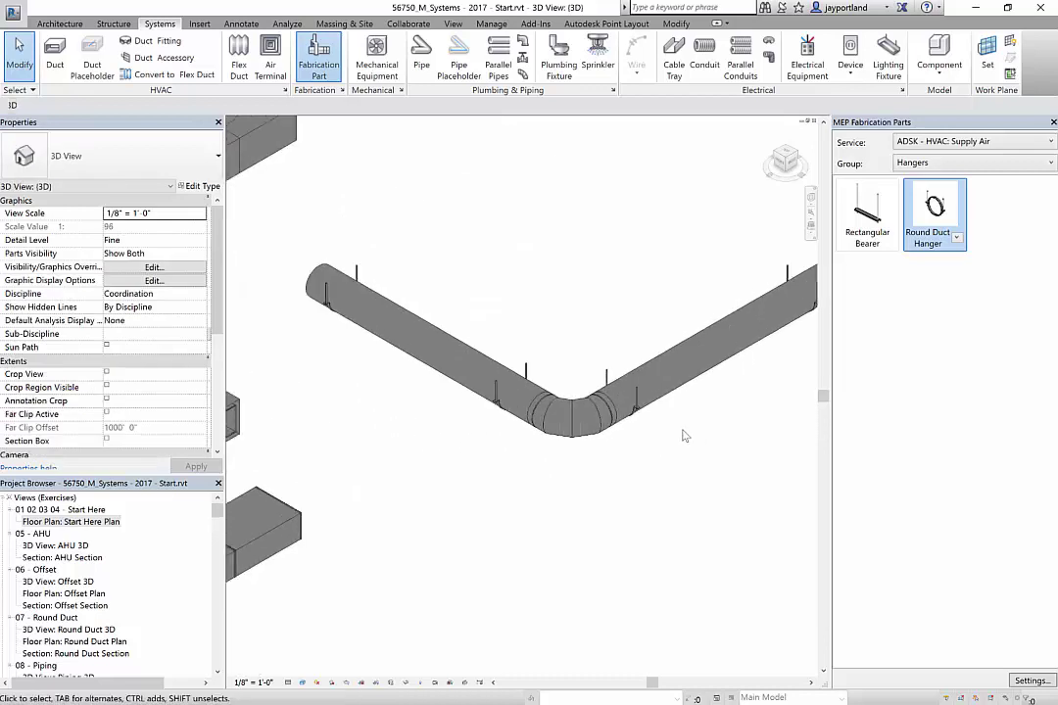
shift+middle_drag(683, 436, 559, 406)
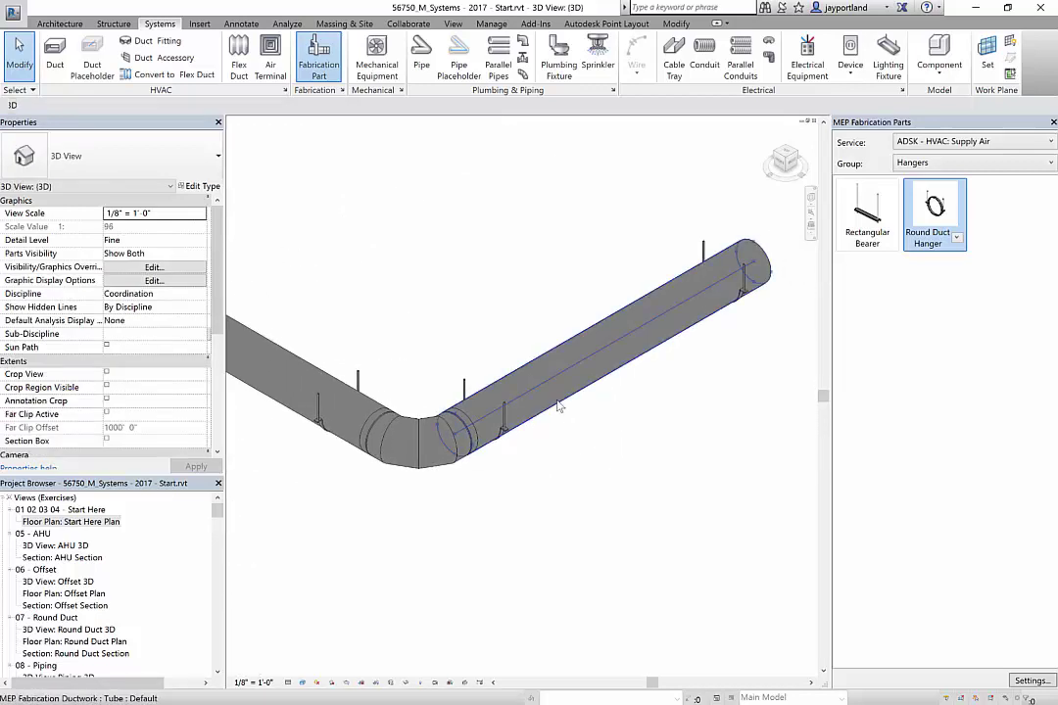
click(559, 406)
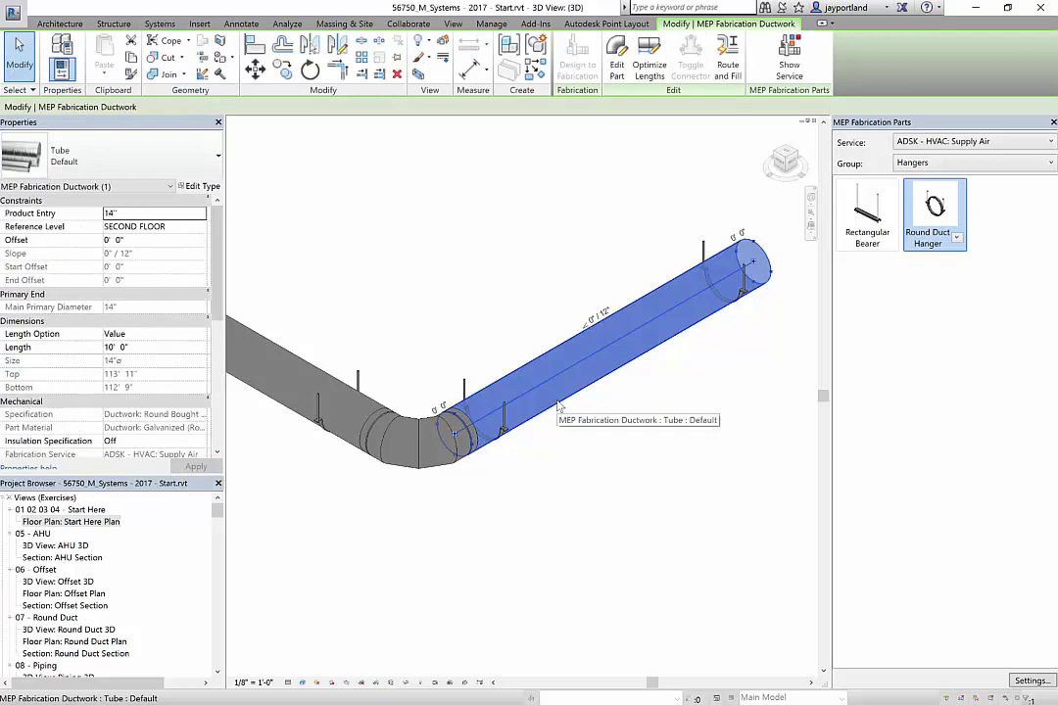
click(202, 442)
click(146, 480)
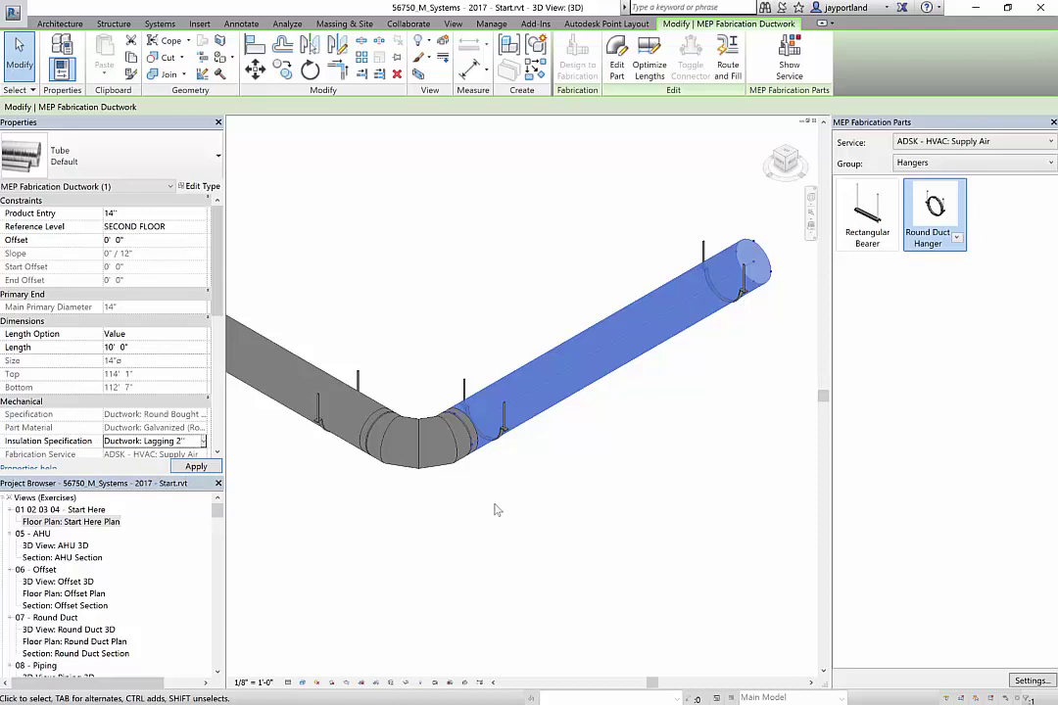
click(500, 494)
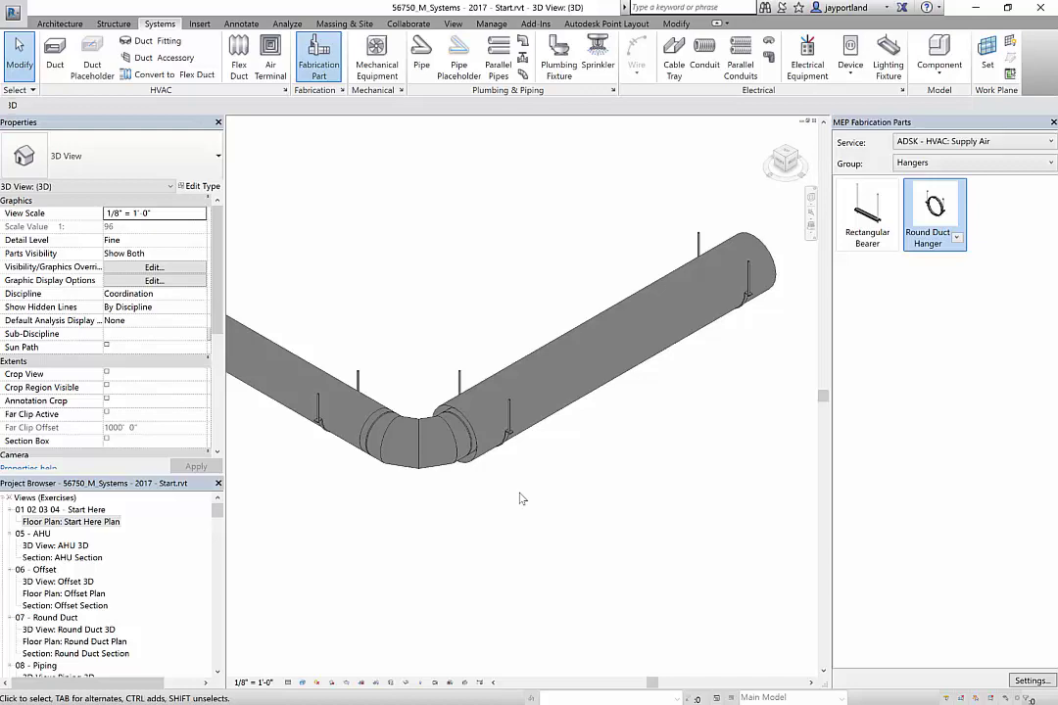
Step: Switch to CADmep and show the Fittings section of the Database dialog
key(alt+Tab)
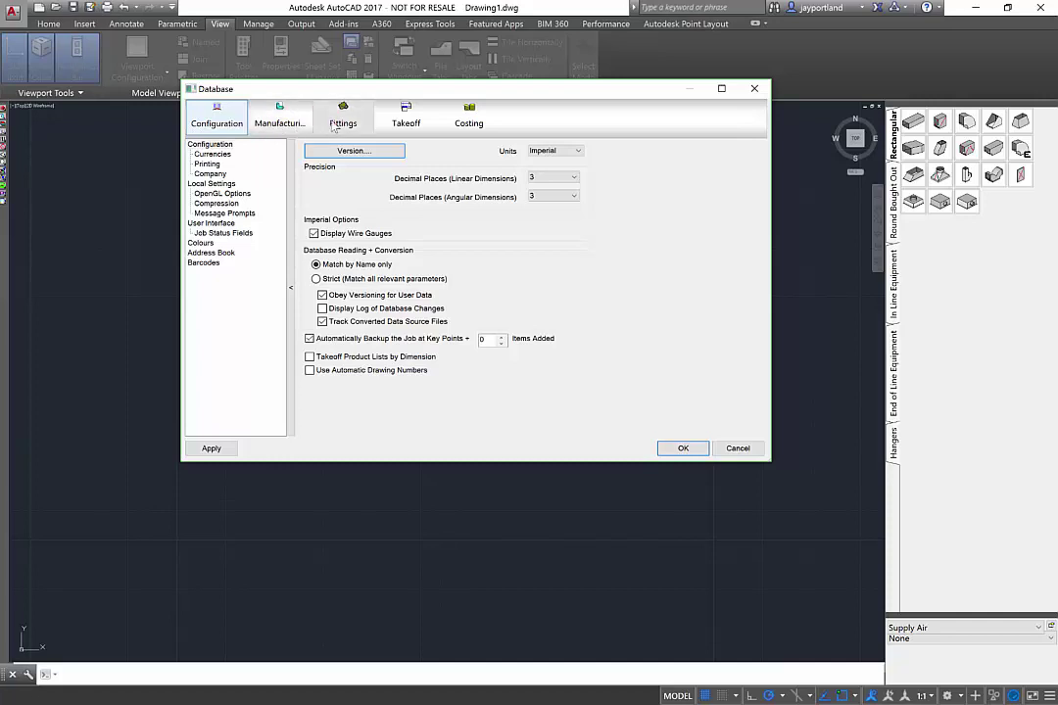
click(342, 123)
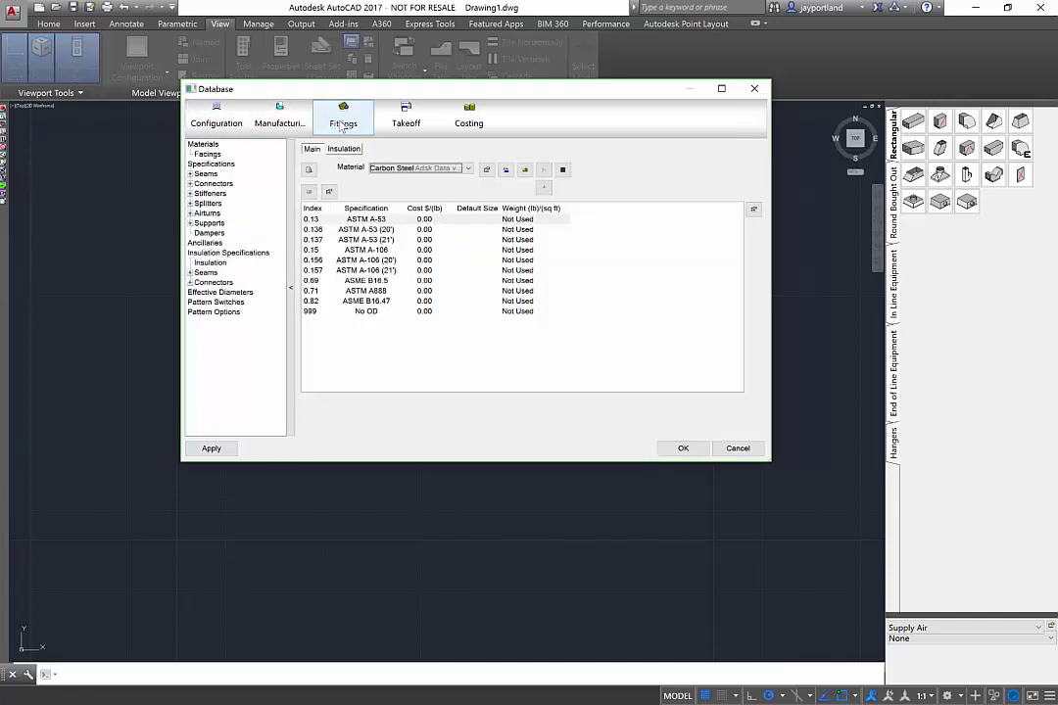
Step: Open Material Properties for the Thermal Lagging insulation material
click(210, 263)
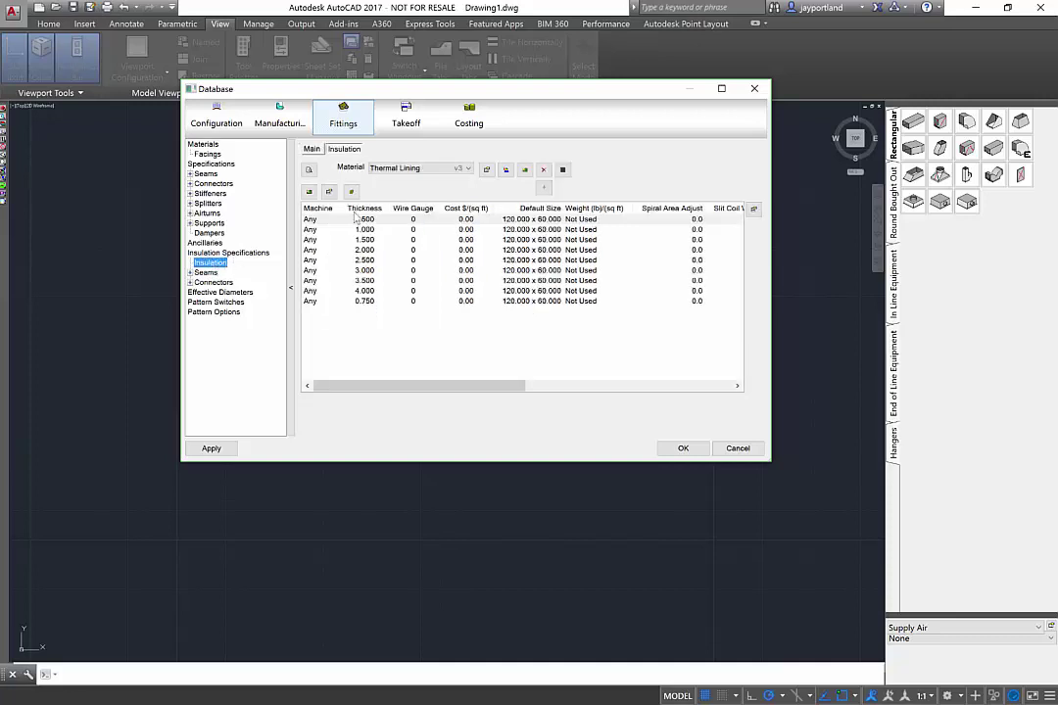
click(469, 169)
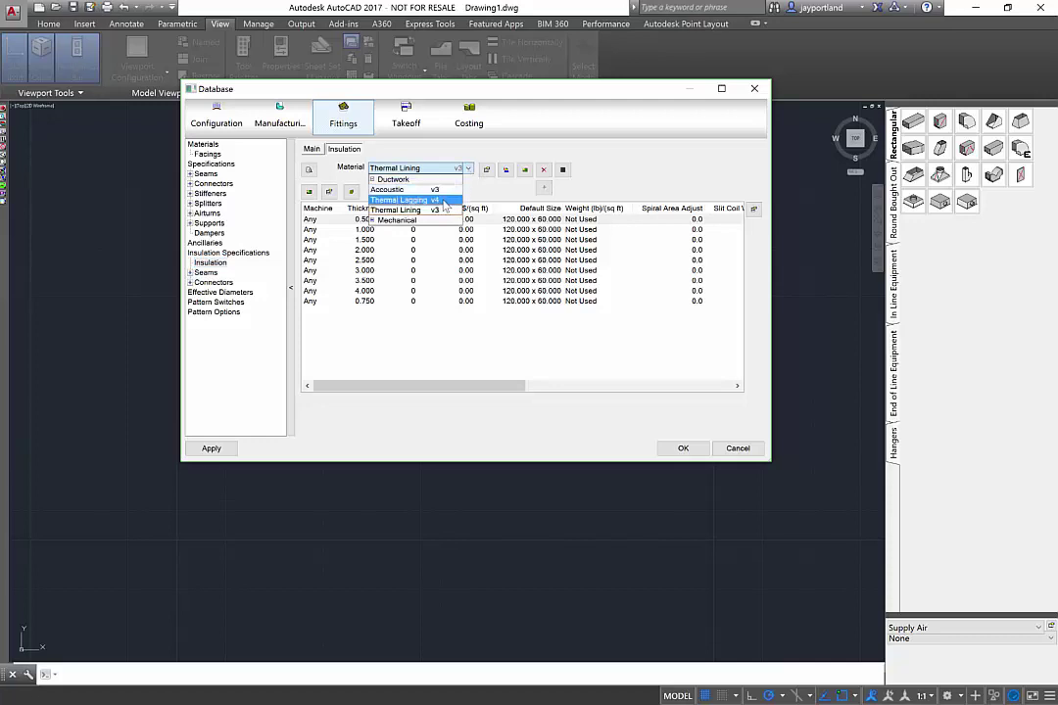
click(446, 200)
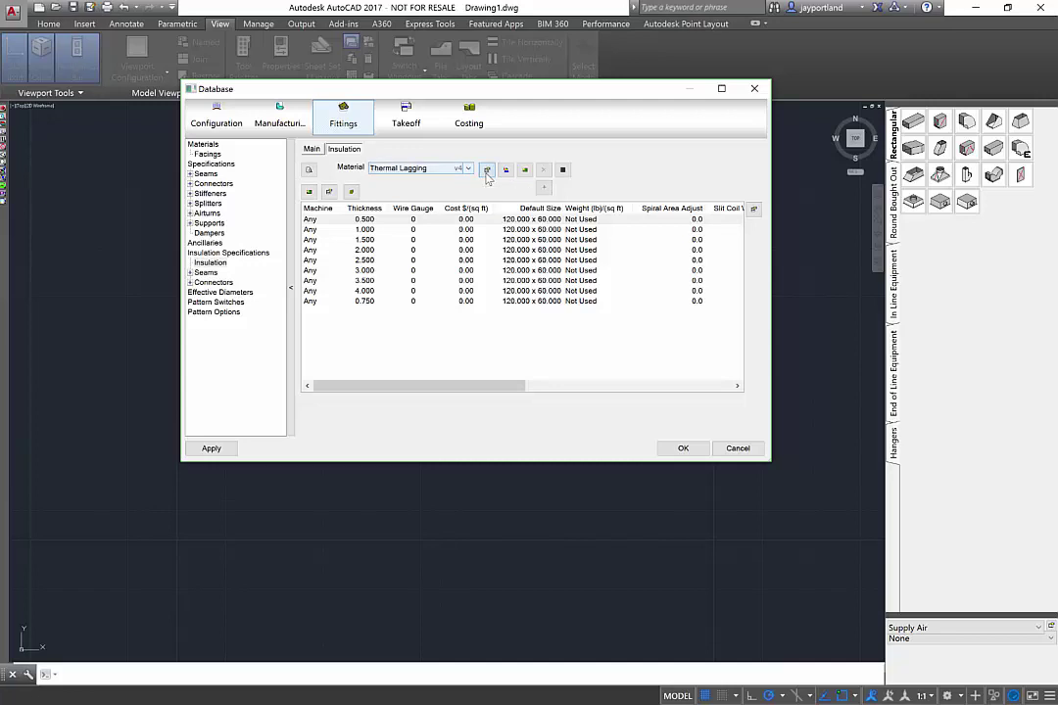
click(486, 170)
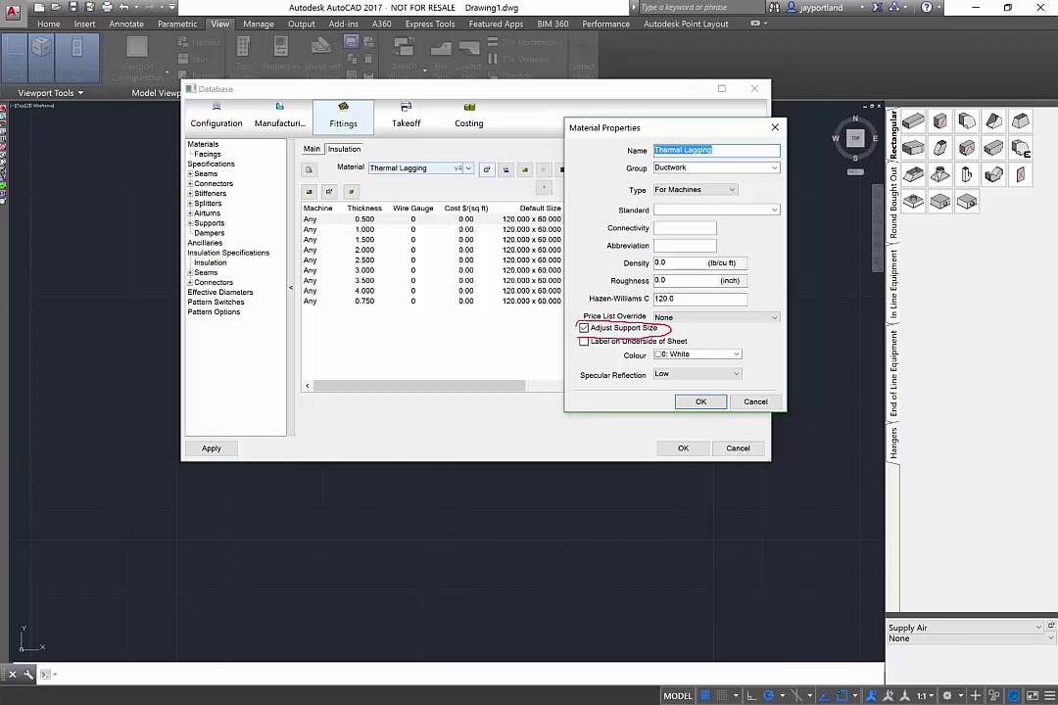
Step: Turn off Adjust Support Size for Thermal Lagging, save as database version 5, and close
click(583, 328)
click(697, 403)
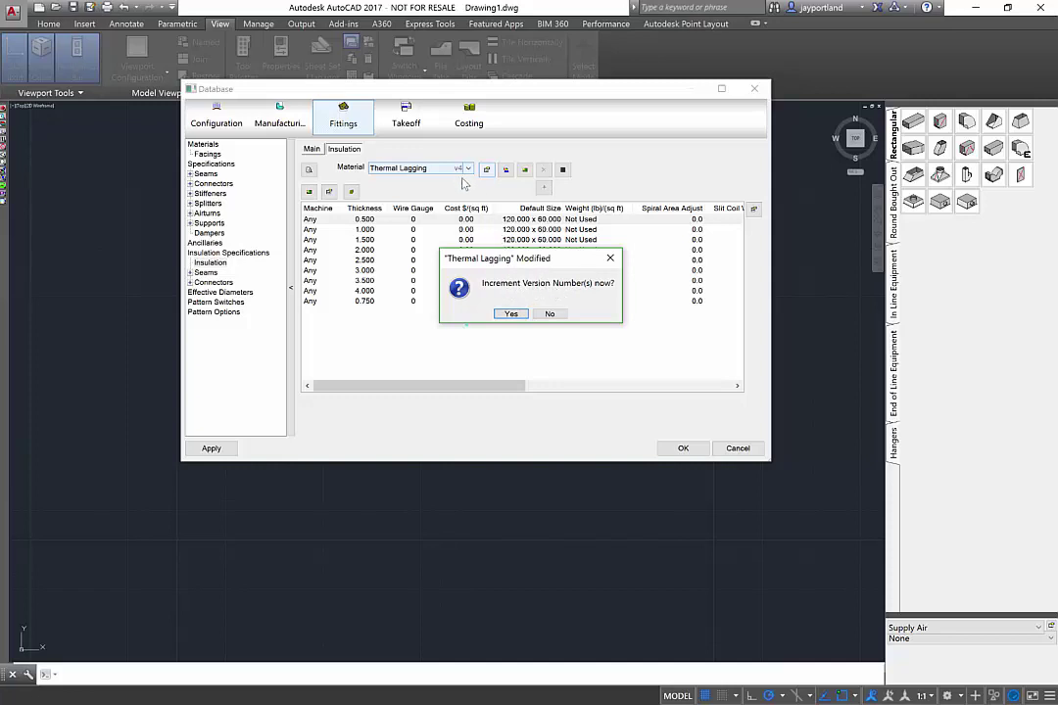
click(511, 314)
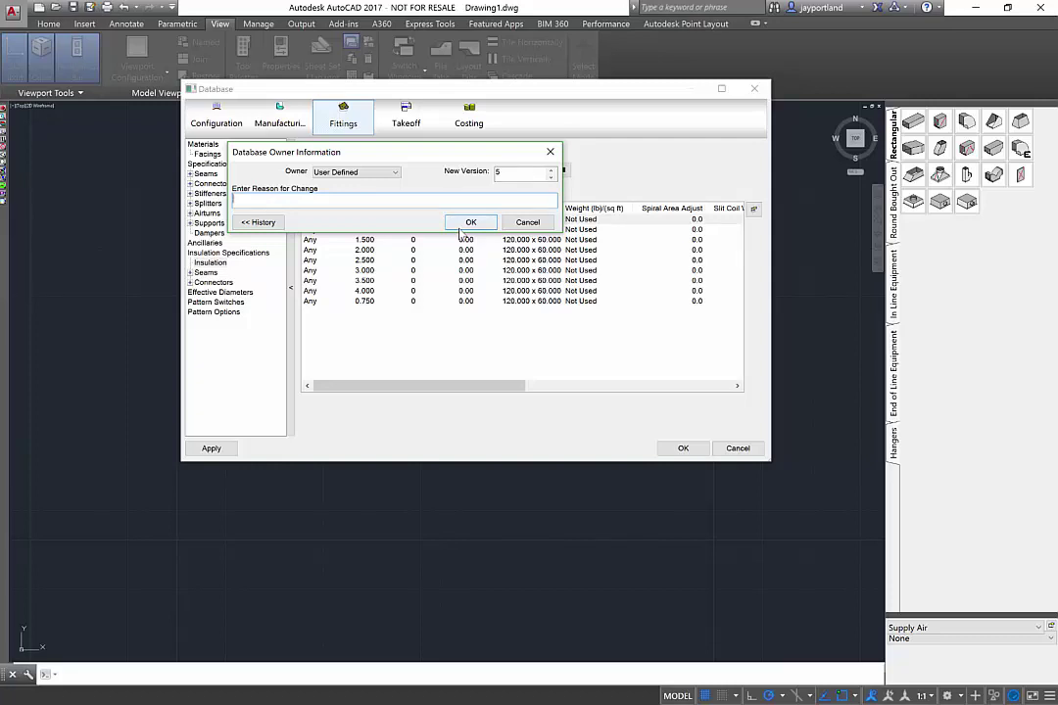
click(462, 225)
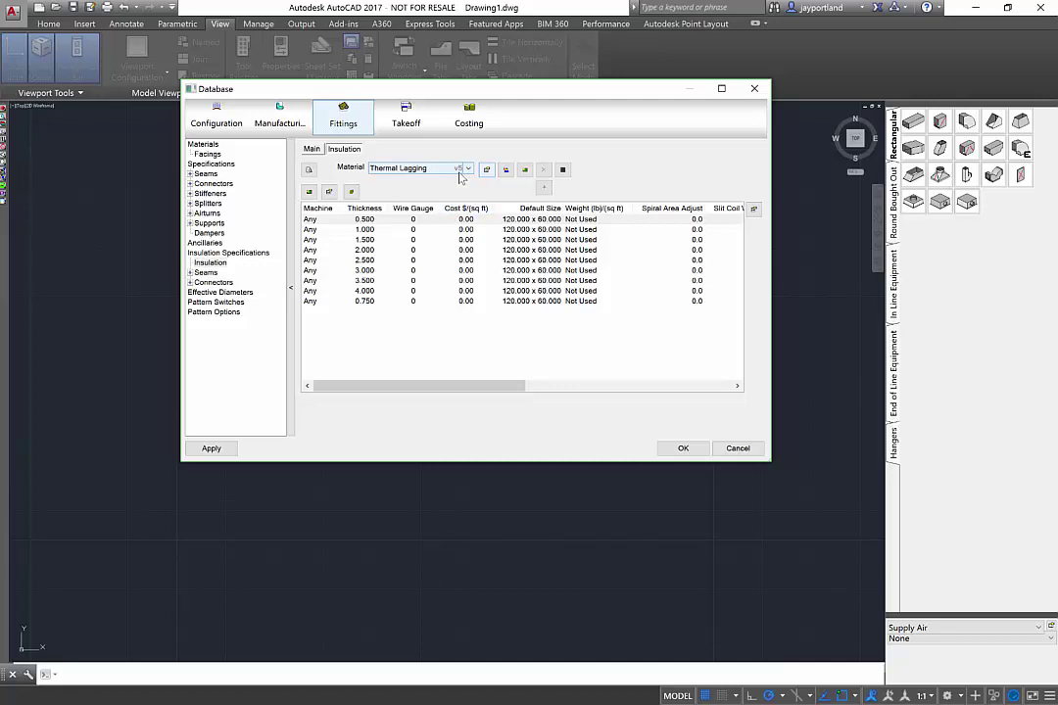
click(681, 447)
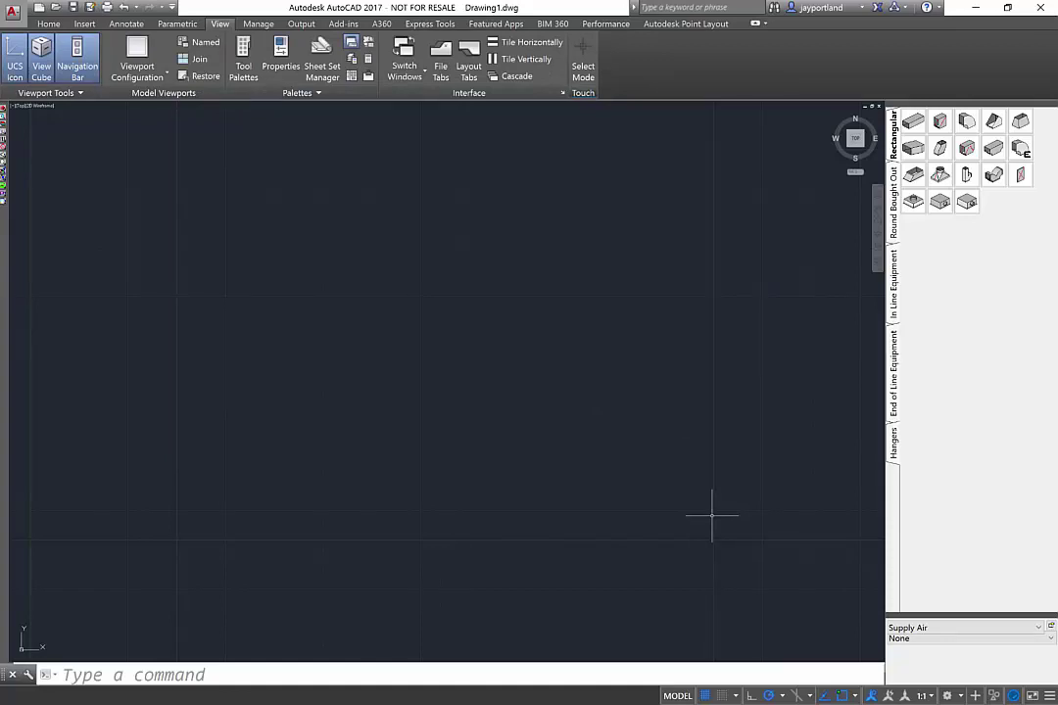
Step: Back in Revit, set the straight duct run's Insulation Specification to Off
key(alt+Tab)
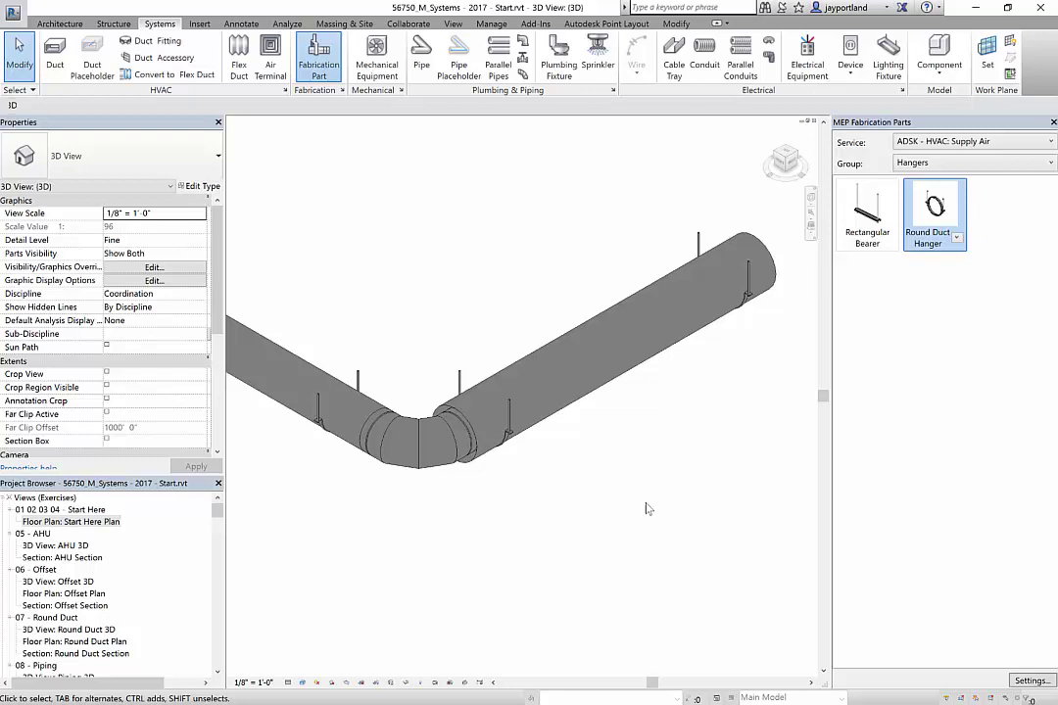
click(487, 343)
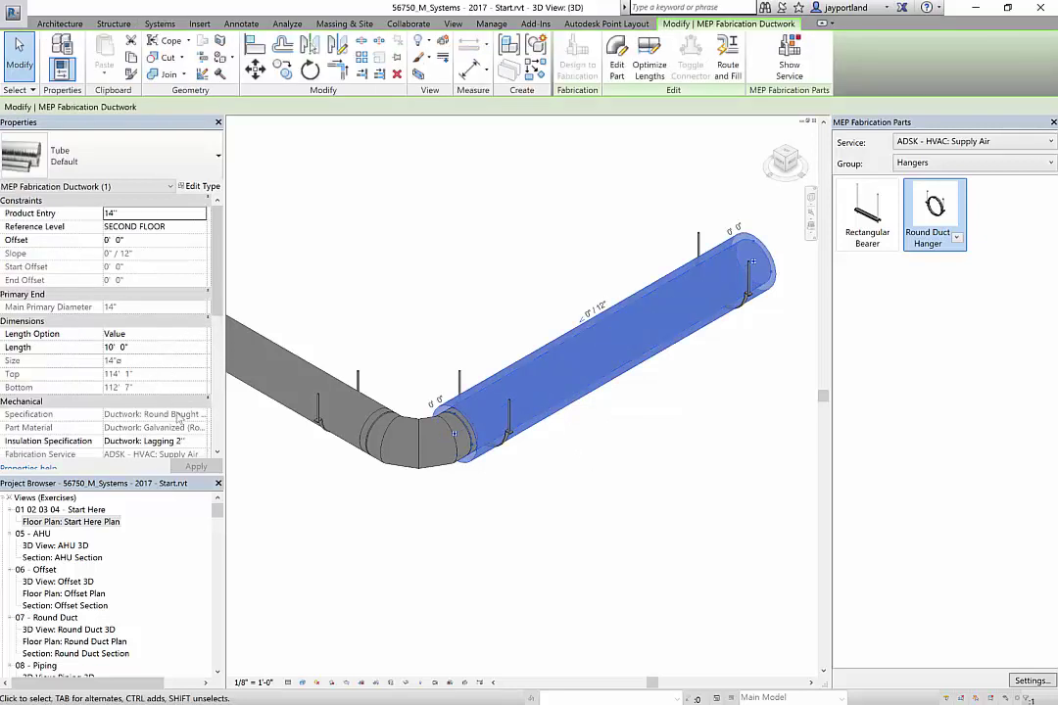
click(200, 441)
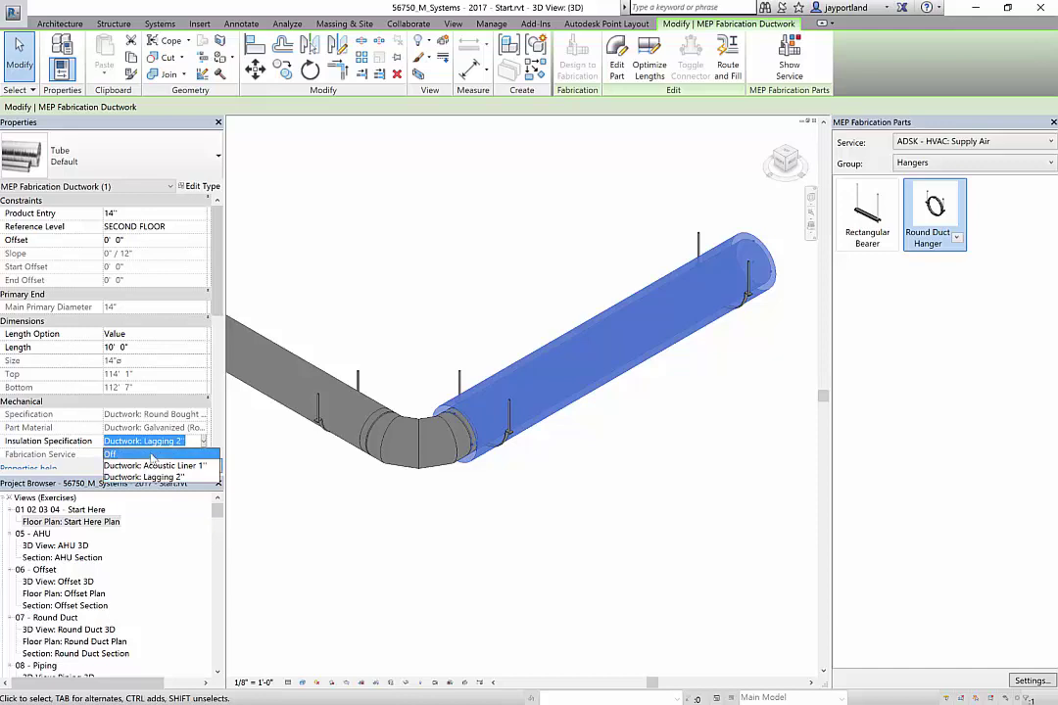
click(112, 453)
click(621, 541)
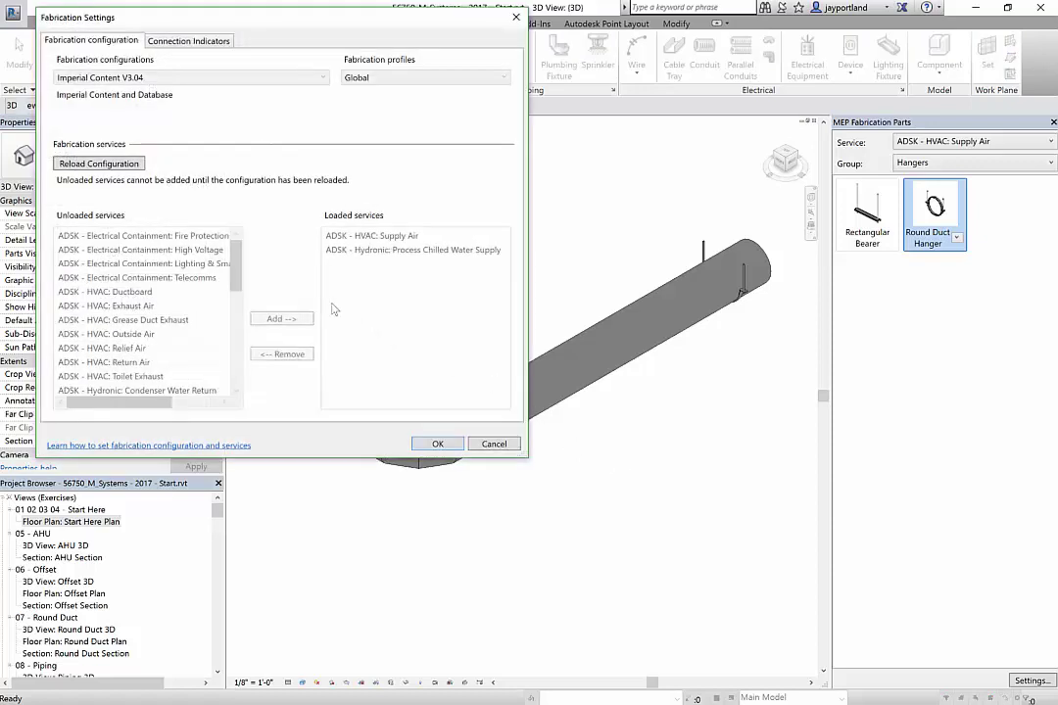
Step: Reload the fabrication configuration and confirm Fabrication Settings with OK
click(102, 163)
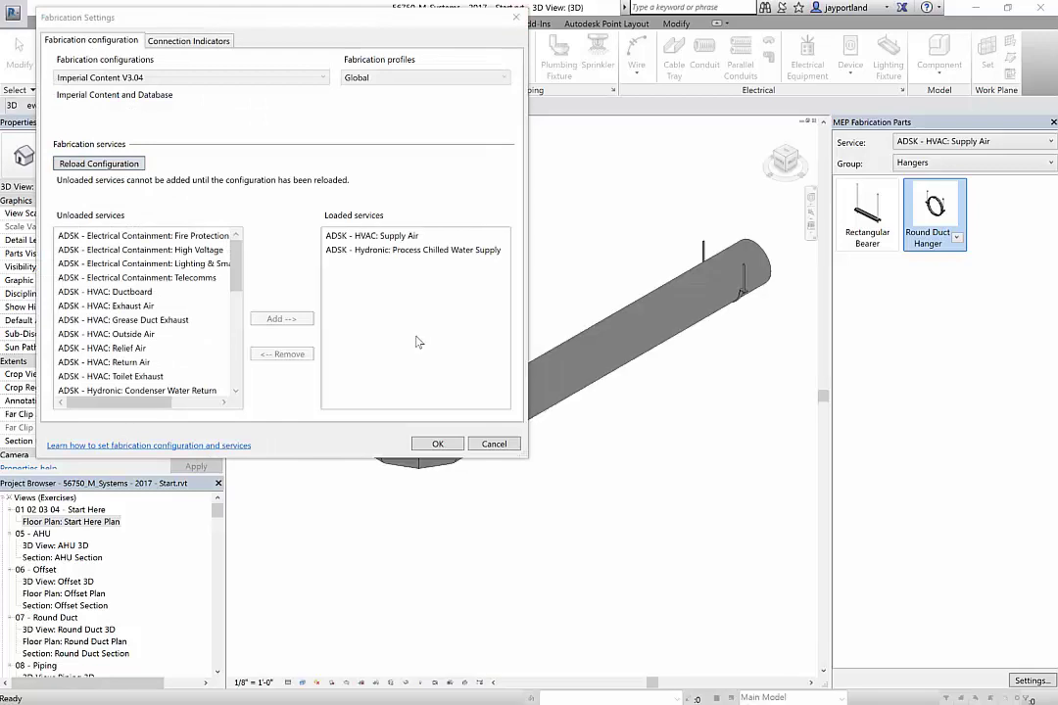
click(440, 445)
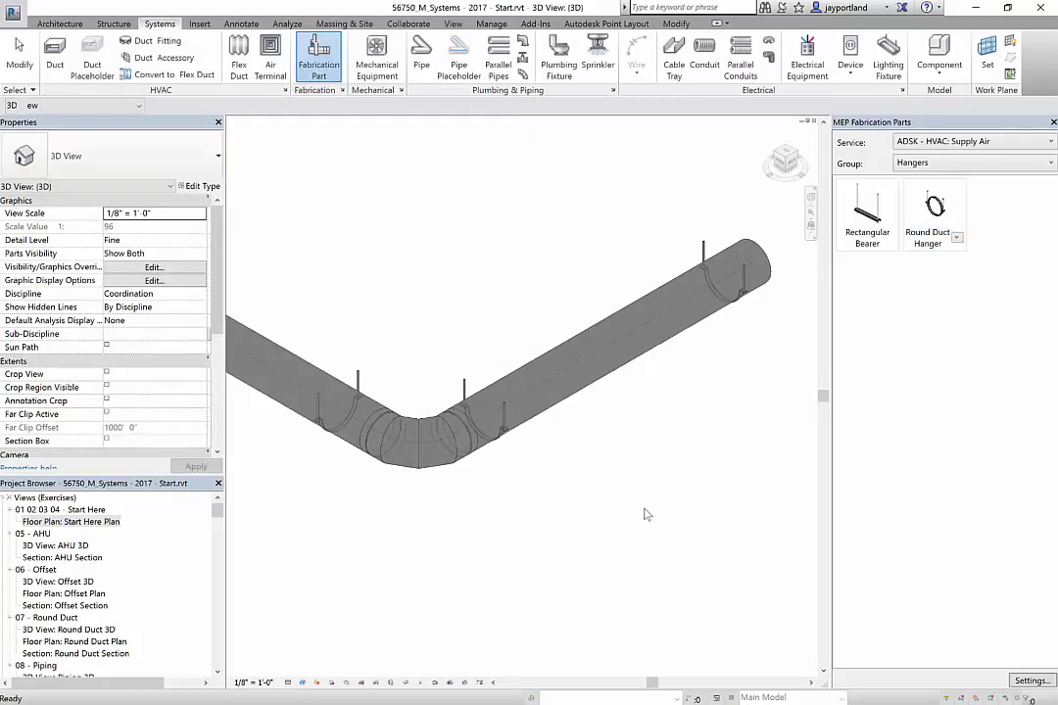
Step: Give the right 14" round duct run 'Ductwork: Lagging 2"' insulation and apply it
click(620, 371)
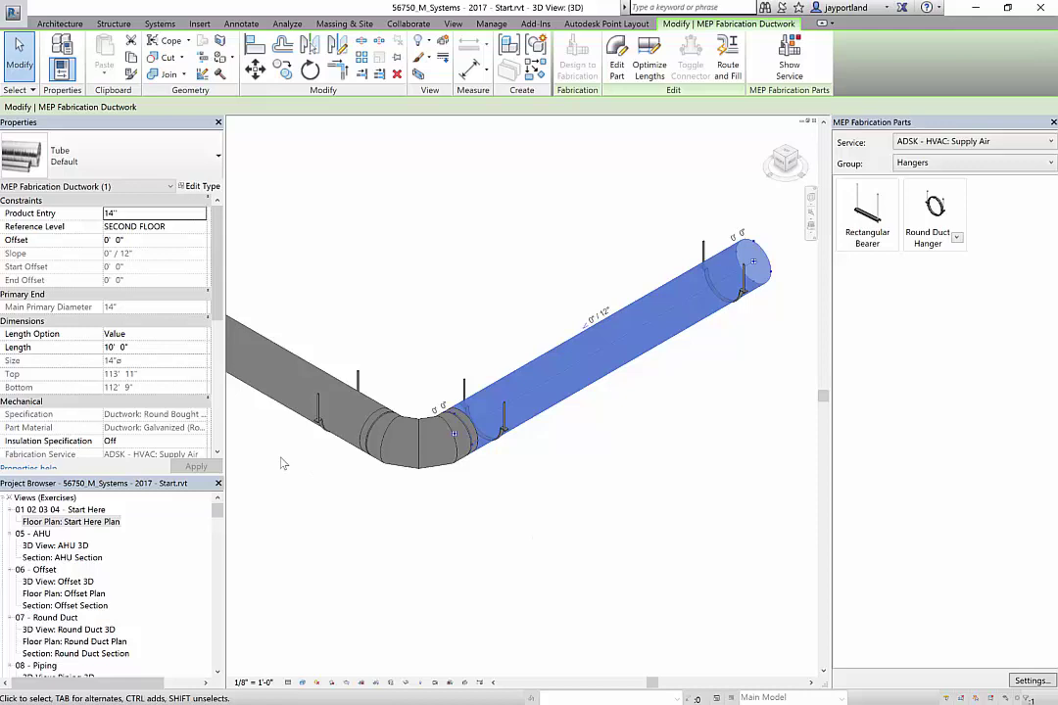
click(204, 442)
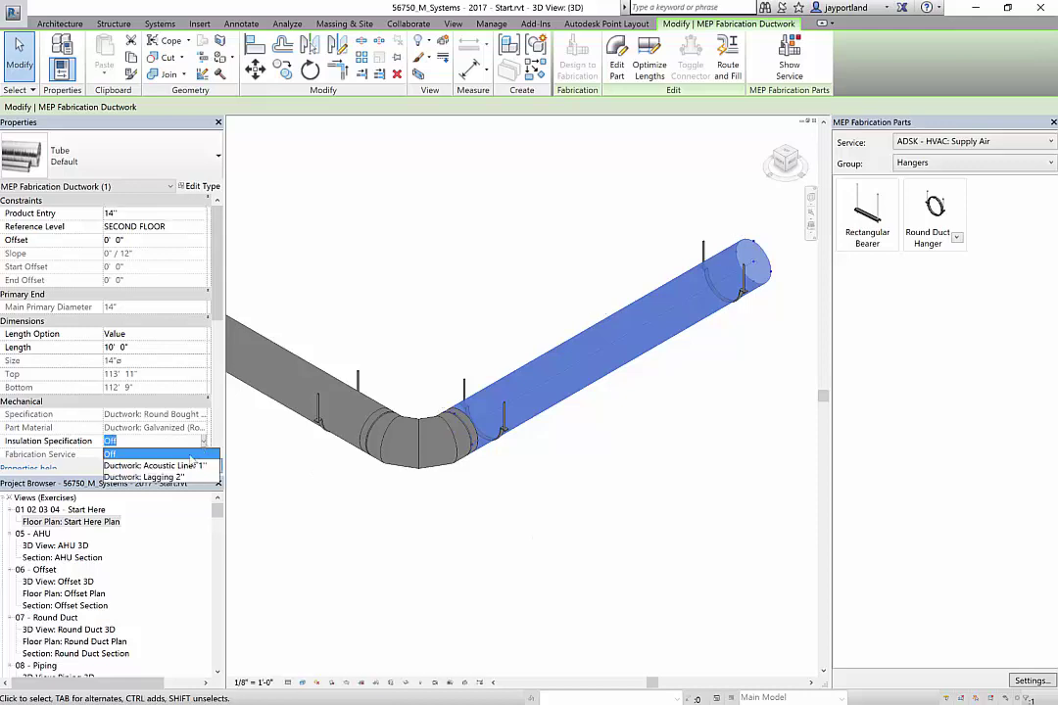
click(172, 477)
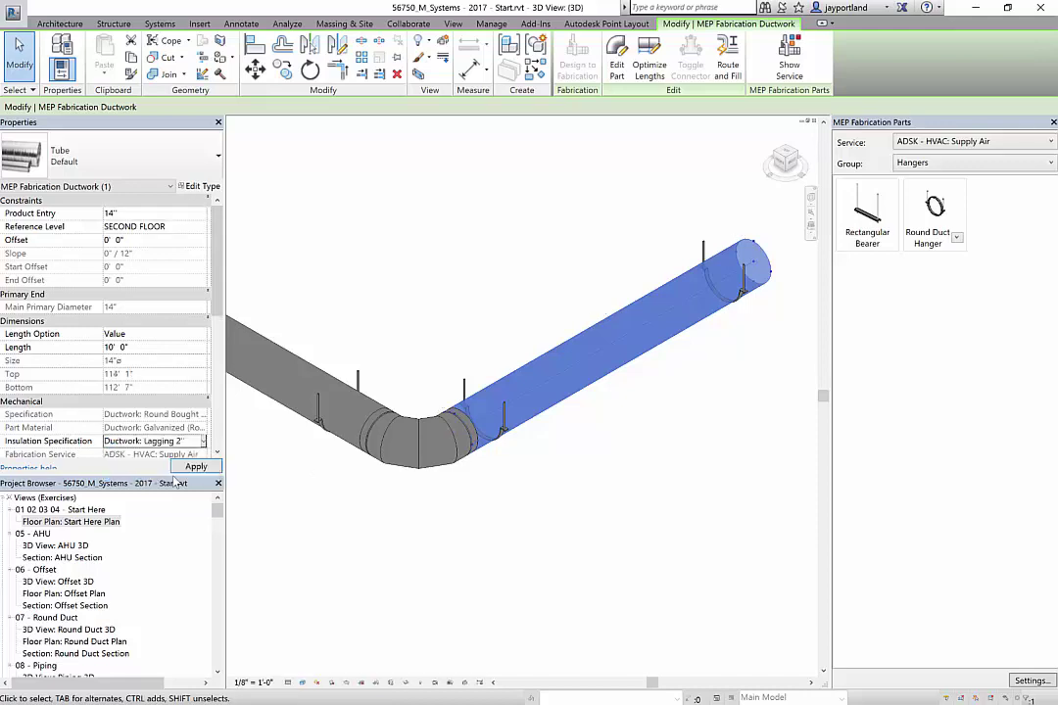
click(598, 523)
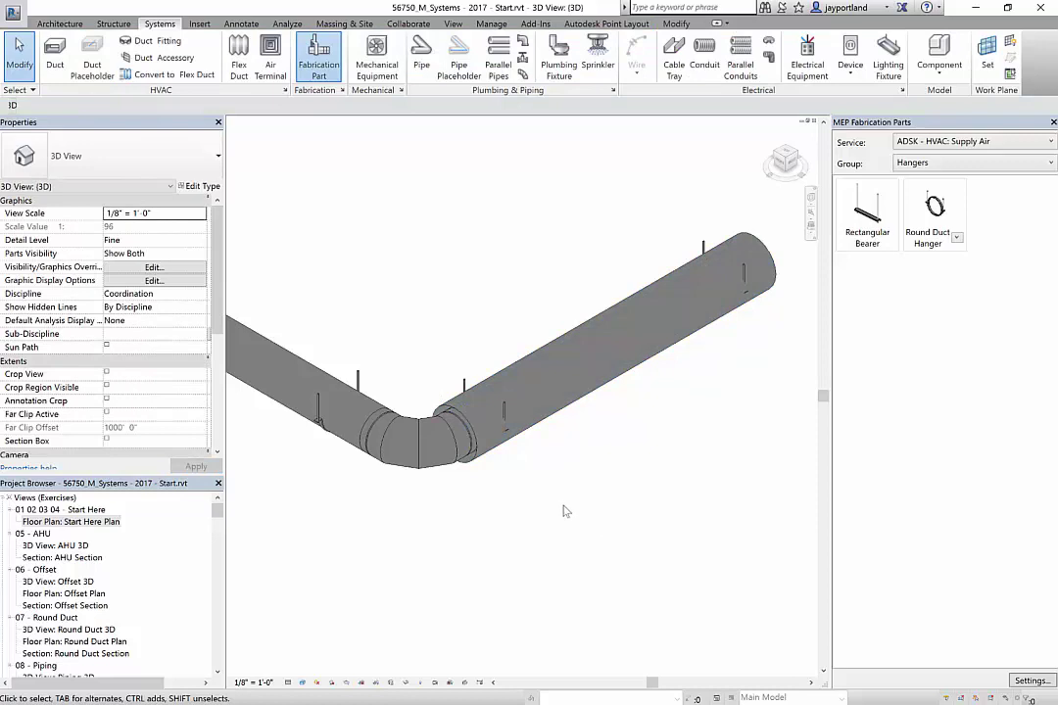